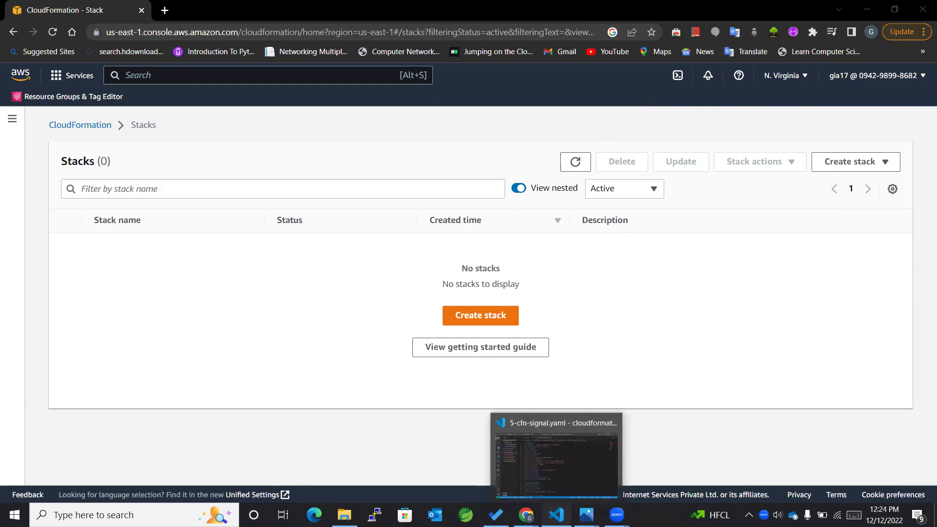
Step: Switch to Visual Studio Code and examine the SampleWaitCondition creation policy and its signal timeout in 5-cfn-signal.yaml
click(556, 515)
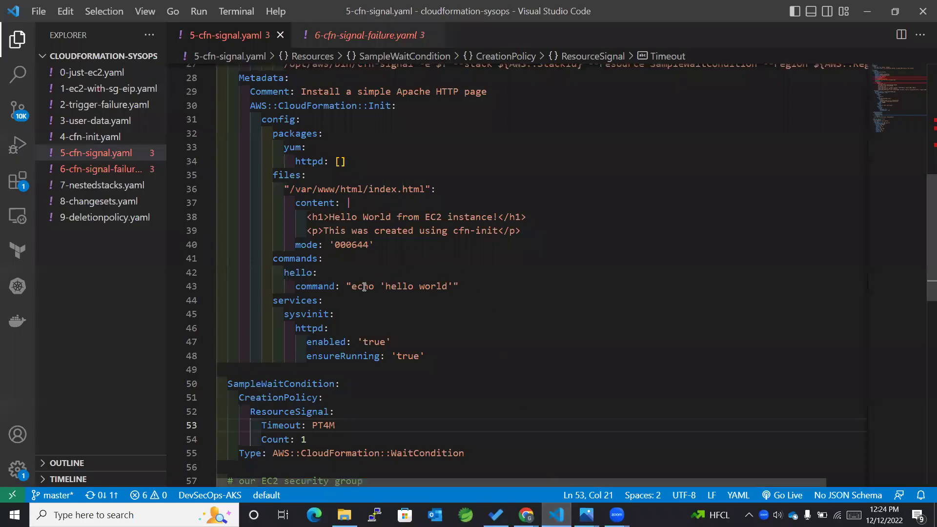
scroll(364, 287, up, 1)
scroll(364, 287, down, 3)
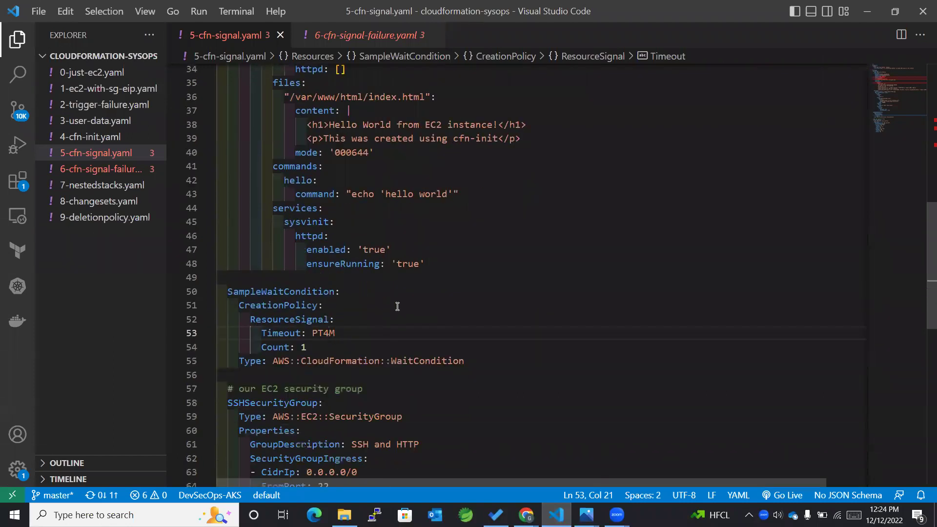
click(397, 306)
scroll(423, 304, up, 1)
scroll(469, 313, up, 1)
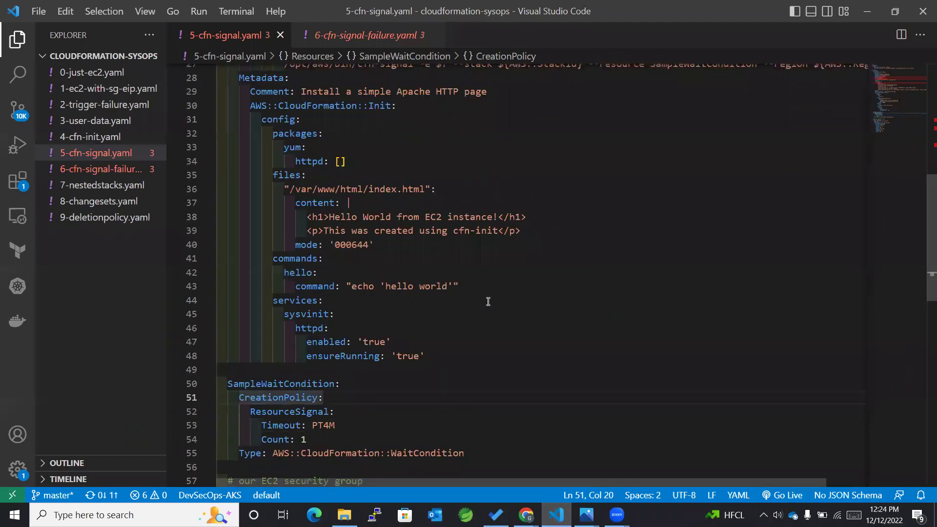
scroll(488, 302, up, 1)
scroll(527, 259, down, 2)
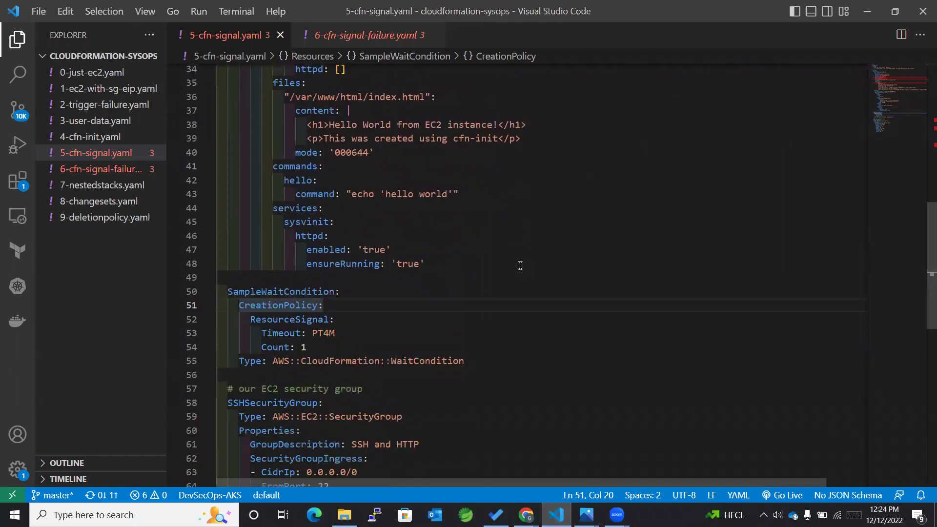
drag(231, 292, 469, 364)
click(352, 322)
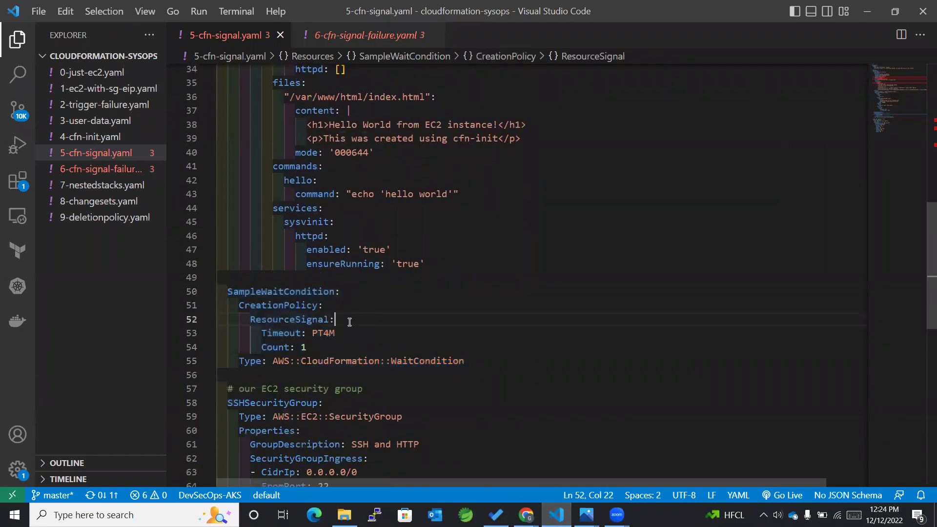
key(Down)
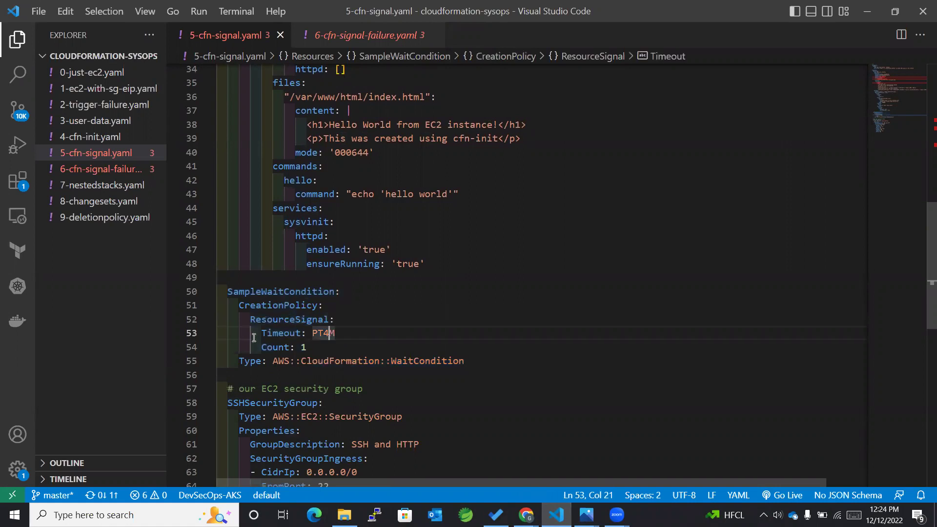
drag(262, 333, 337, 333)
click(412, 330)
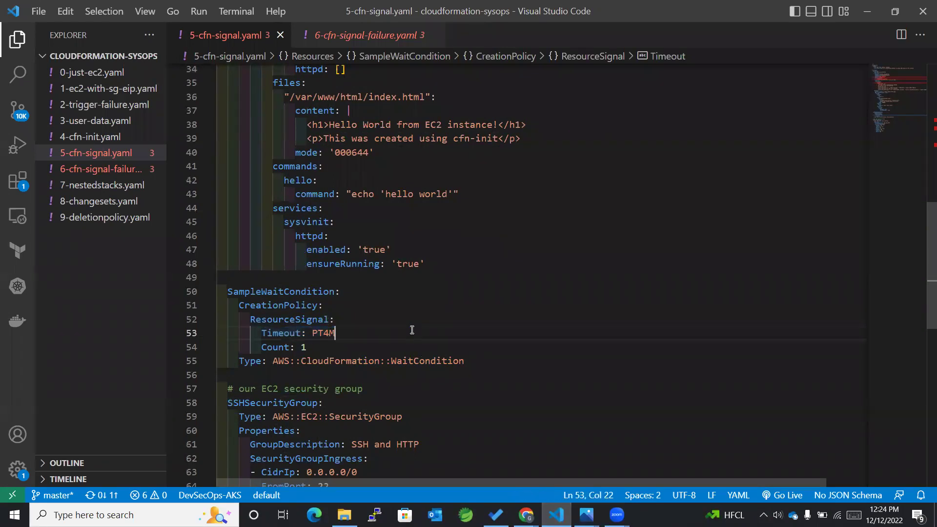
Step: Set the SampleWaitCondition resource signal timeout to PT1M and save 5-cfn-signal.yaml
click(328, 335)
key(BackSpace)
text(1)
click(352, 337)
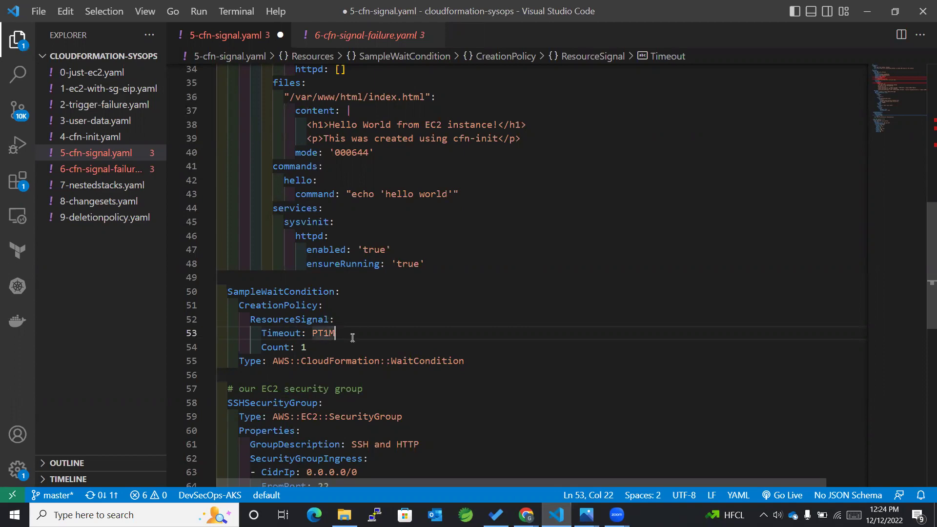
key(ctrl+s)
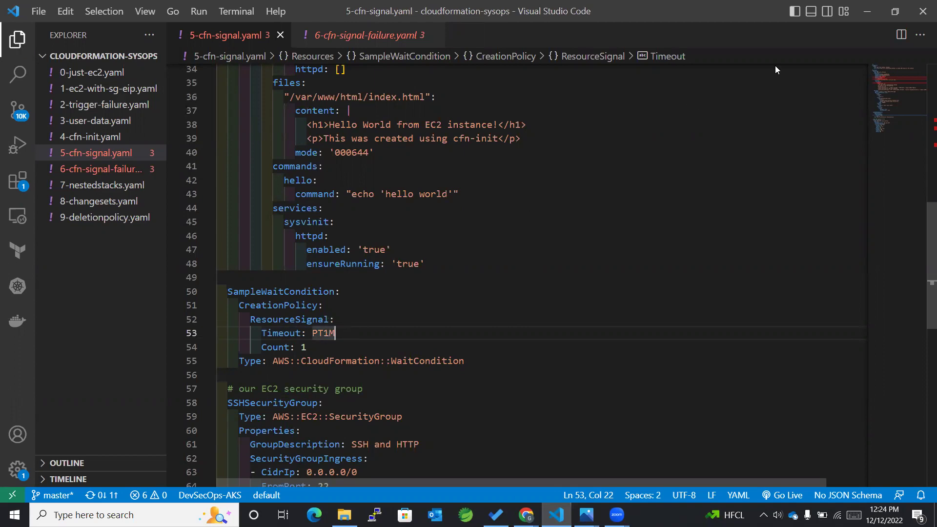
Step: Switch back to the CloudFormation console and start a new stack with 5-cfn-signal.yaml uploaded as its template
click(870, 13)
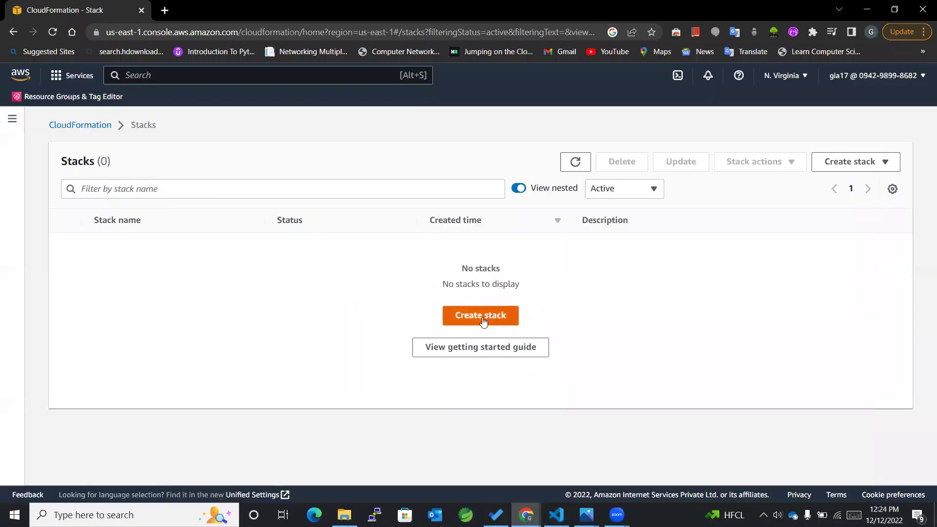
click(482, 318)
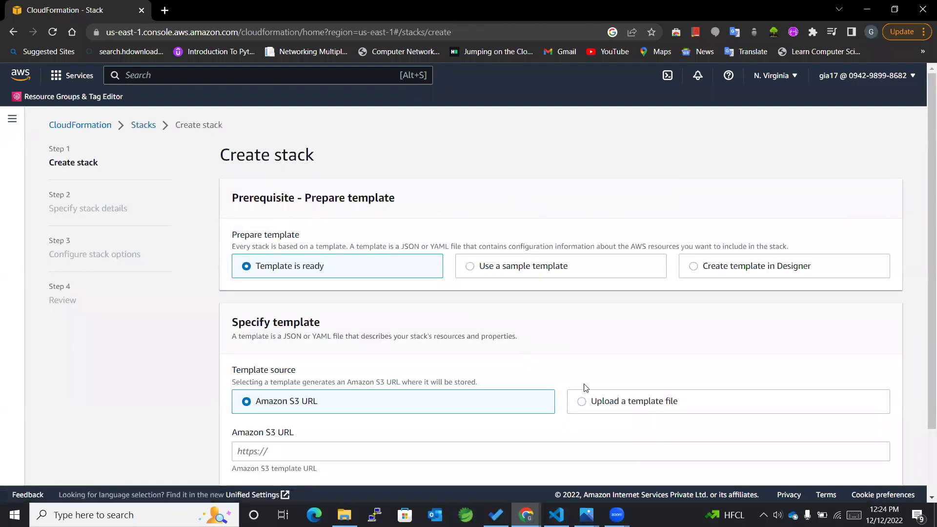
click(600, 403)
scroll(390, 369, down, 2)
click(249, 376)
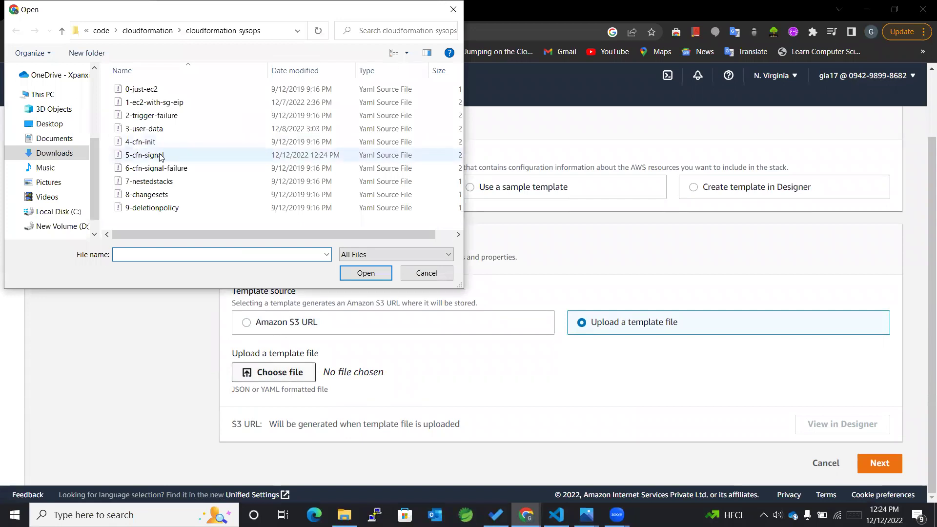
click(161, 155)
click(366, 273)
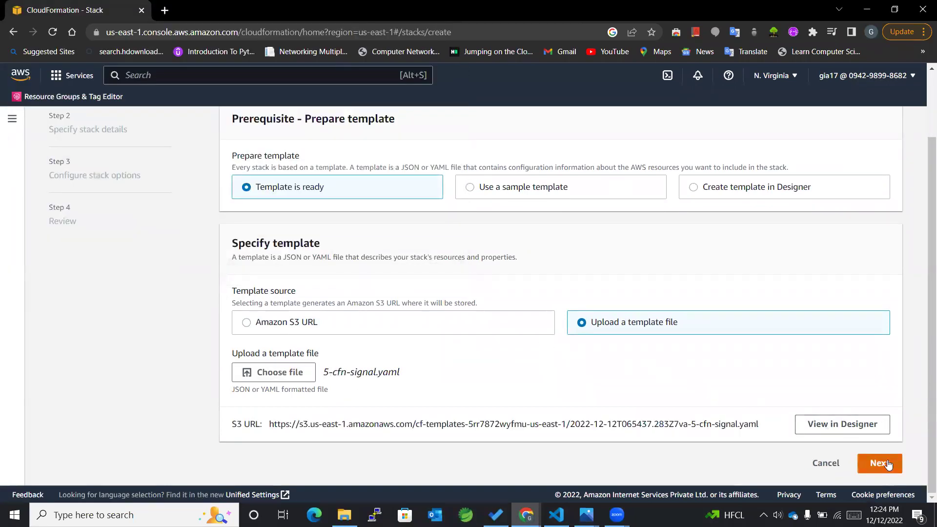
click(888, 466)
Step: Name the stack cfn-signal-failure, choose the Aws-codedeploy key pair for SSHKey and continue to the stack options
click(247, 253)
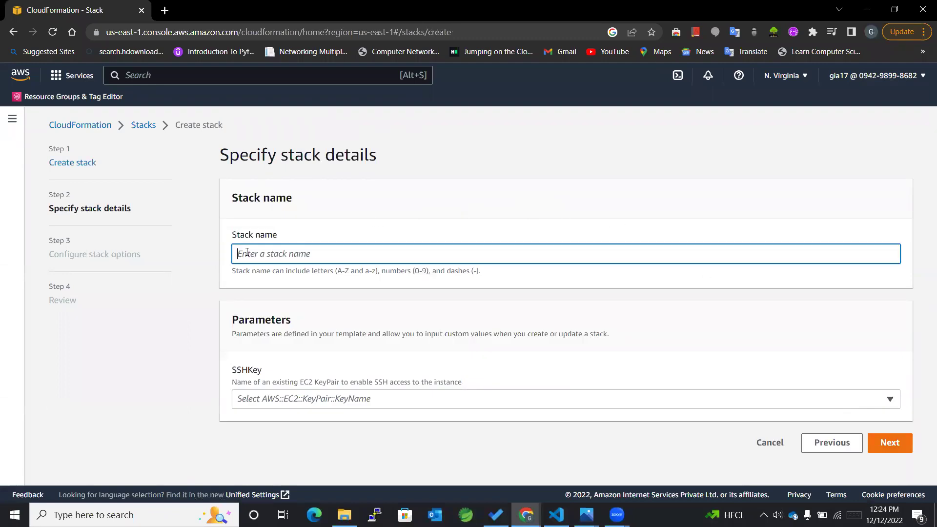
text(cfn-signal)
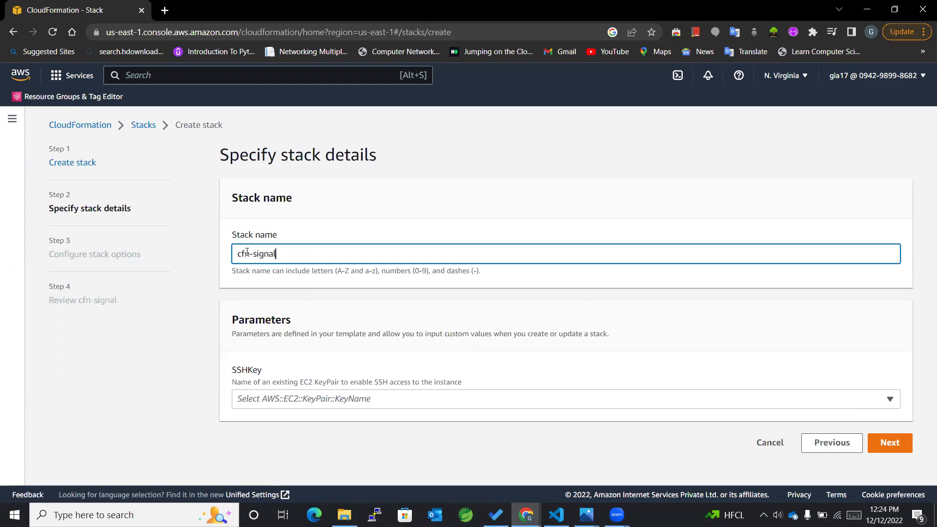
text(-failure)
click(262, 409)
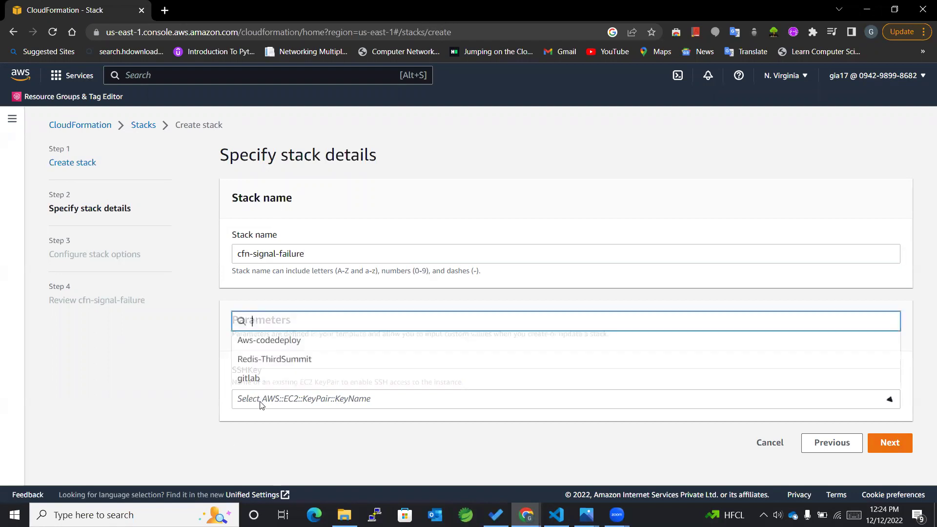
click(262, 343)
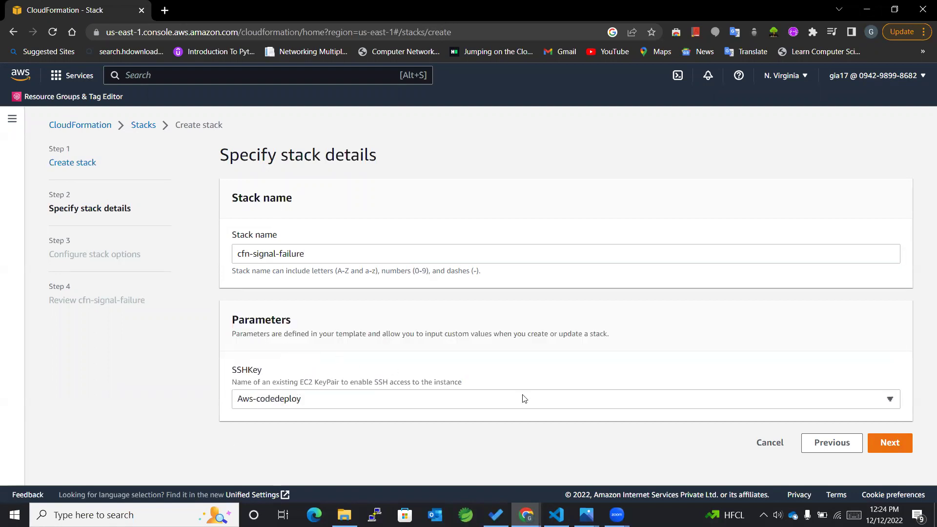
click(887, 443)
Step: Add a stack tag with the key Name and the value MyInstance
scroll(387, 298, down, 3)
scroll(243, 295, up, 3)
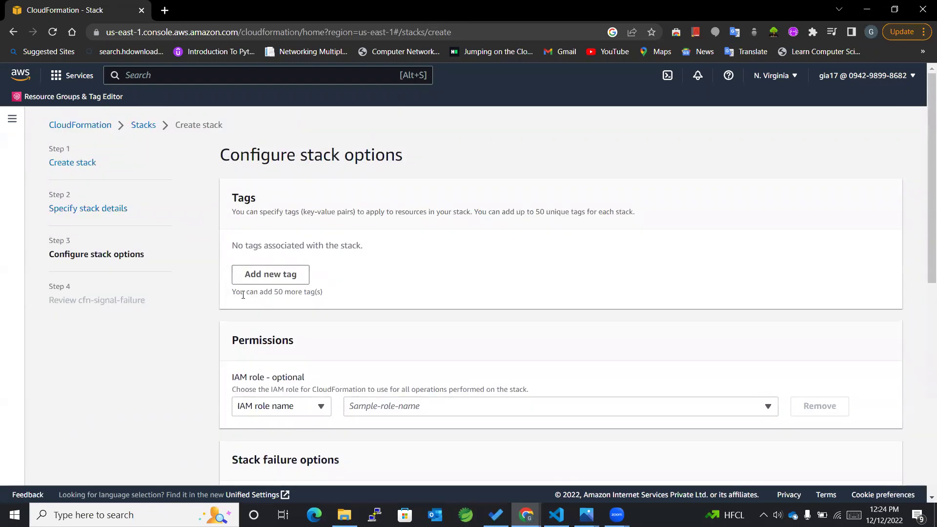
click(245, 275)
text(Name)
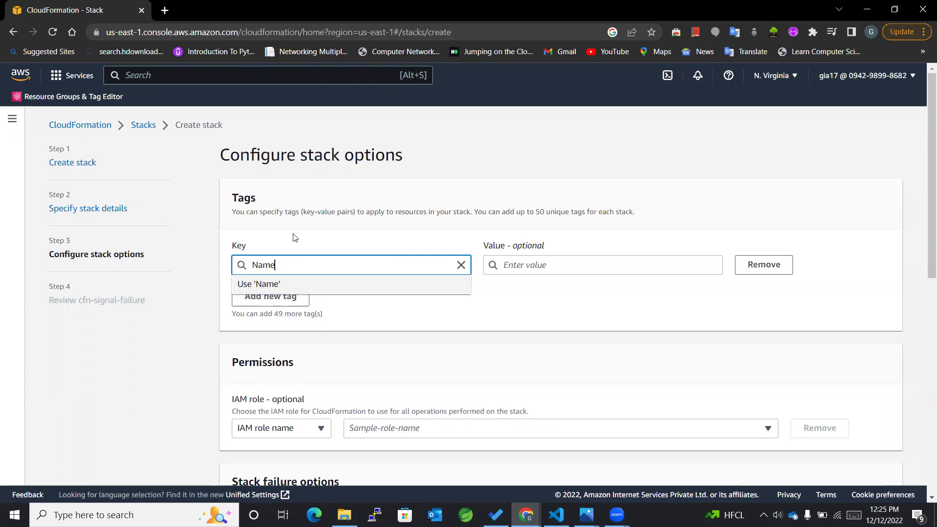
click(294, 237)
click(505, 265)
text(MyInstance)
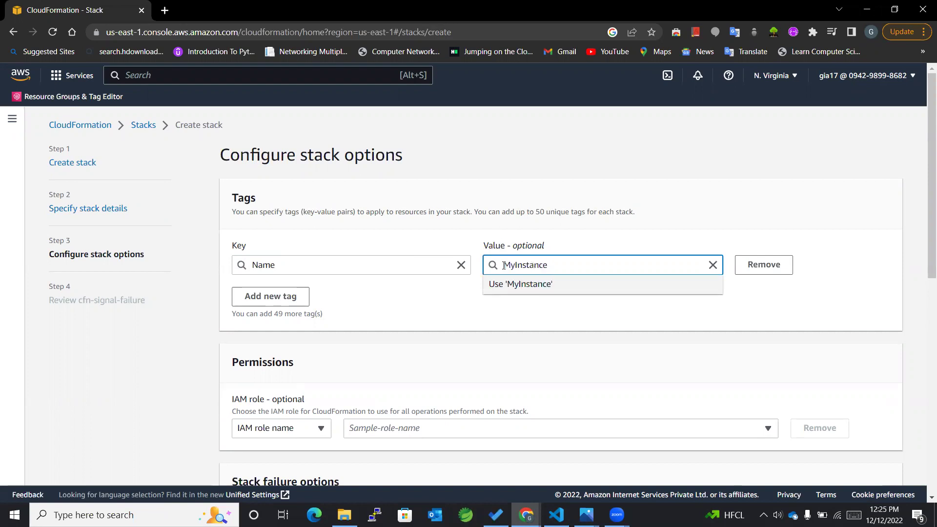
click(498, 318)
Step: Keep the remaining stack options at their defaults and submit the stack for creation from the review page
scroll(498, 318, down, 3)
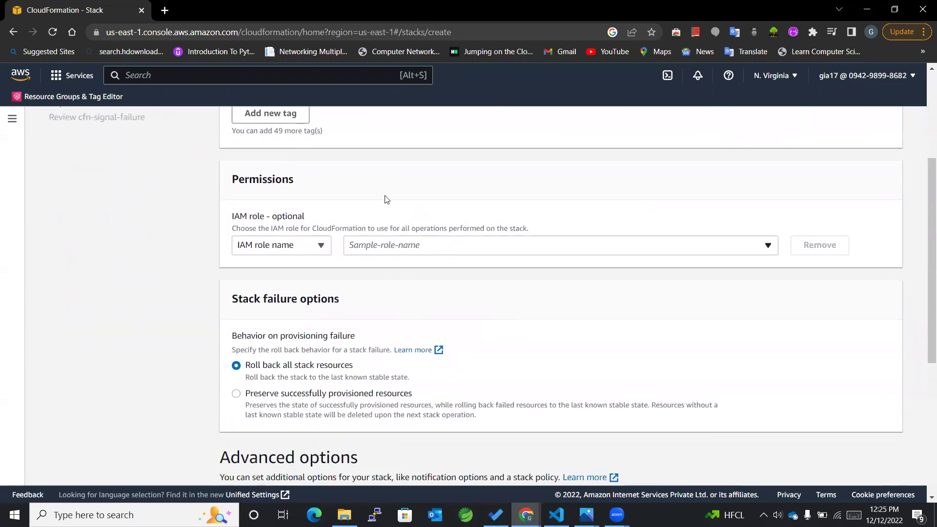
scroll(360, 248, down, 2)
scroll(360, 248, down, 4)
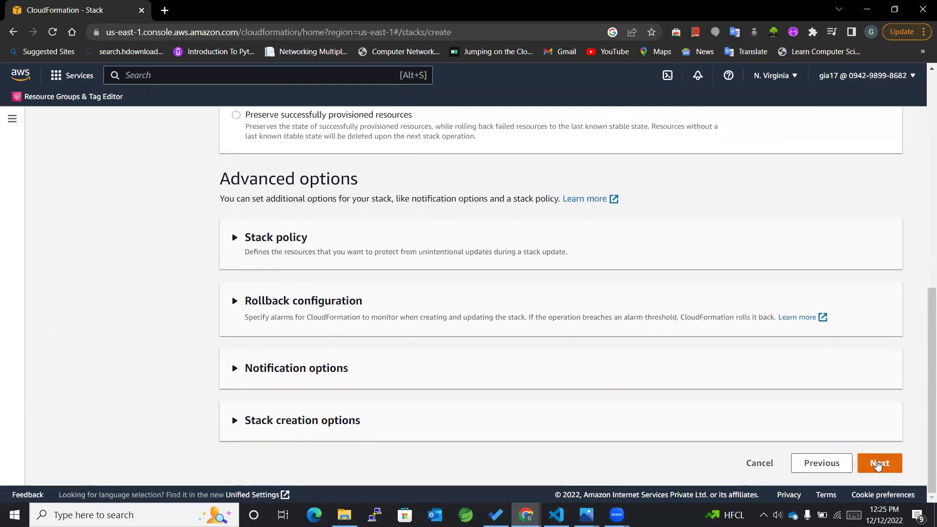
click(879, 462)
scroll(484, 347, down, 4)
scroll(485, 347, down, 15)
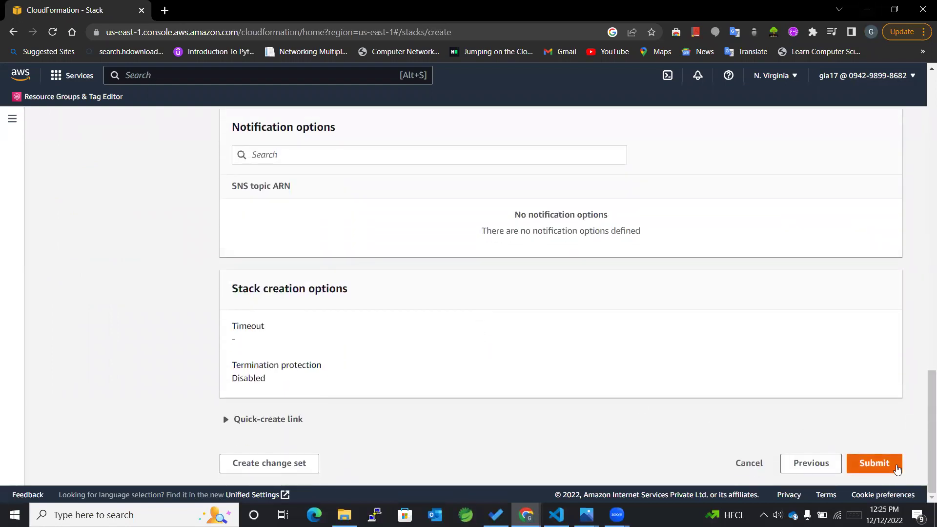
click(882, 465)
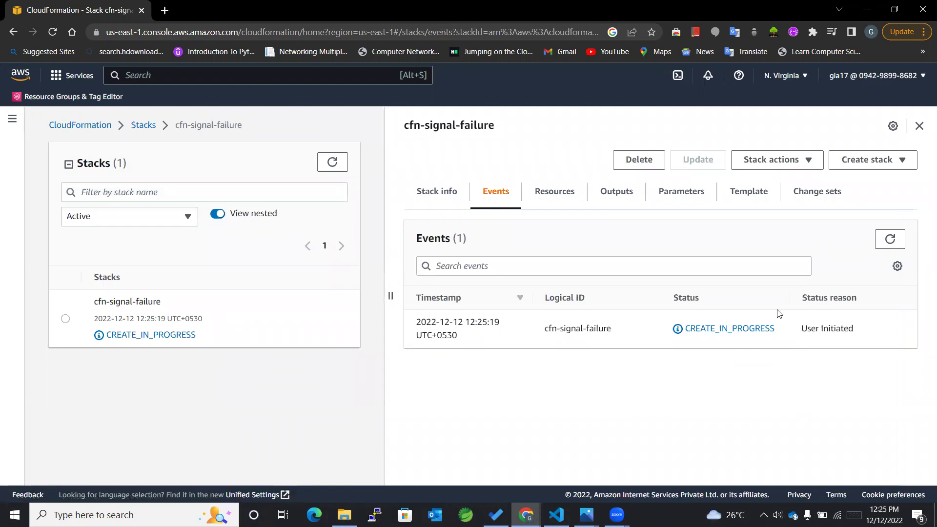
Step: Refresh the cfn-signal-failure events repeatedly to follow the creation of the security group, instance and wait condition
click(891, 242)
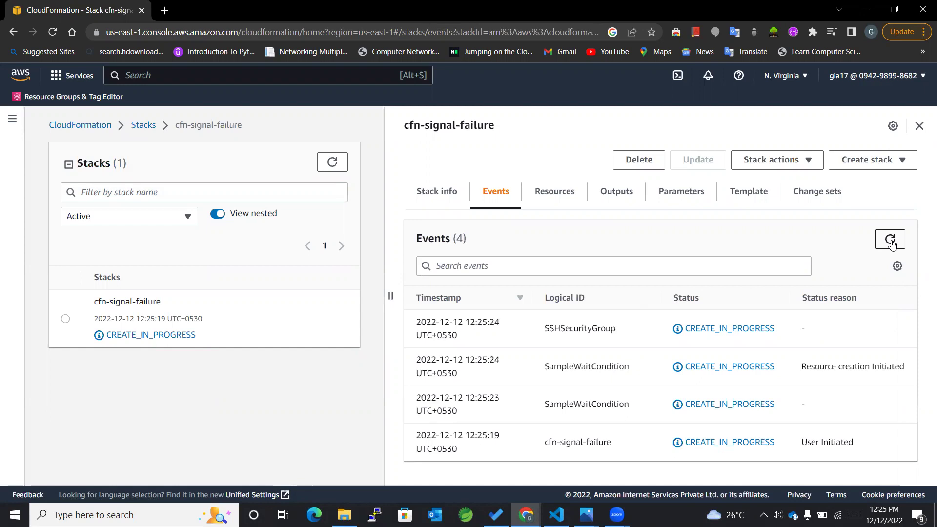
click(891, 241)
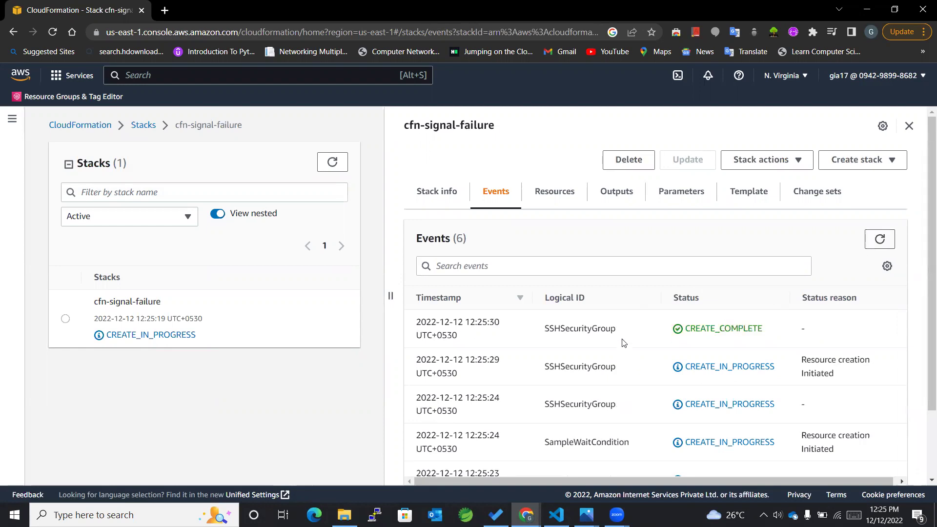
drag(622, 334, 545, 336)
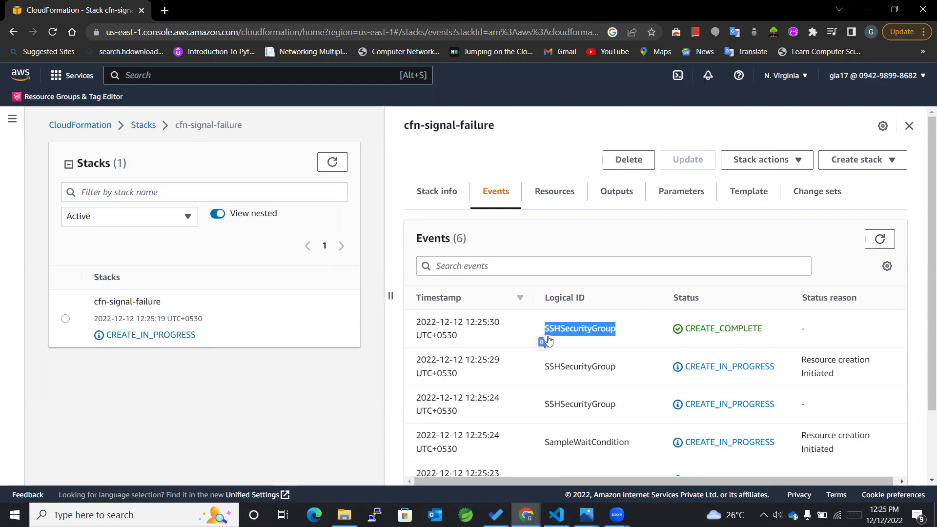
click(654, 300)
click(875, 246)
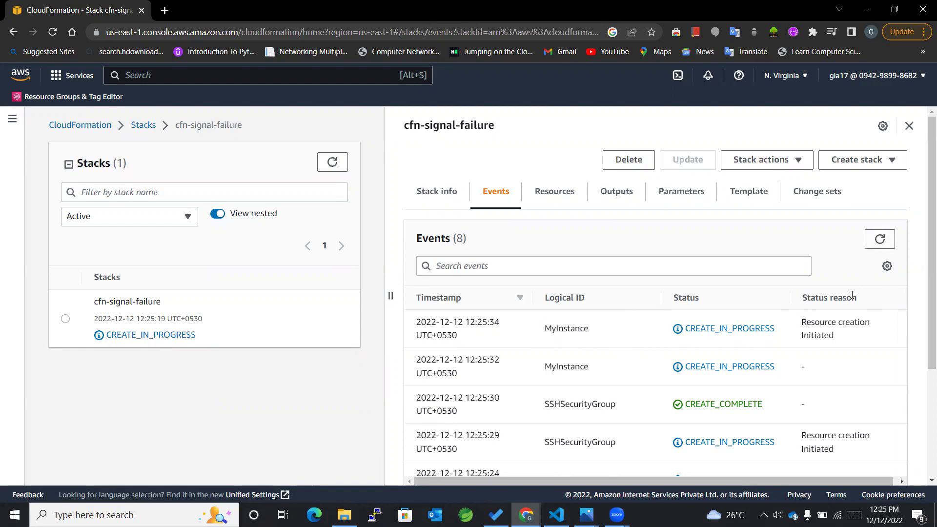
click(881, 240)
click(882, 241)
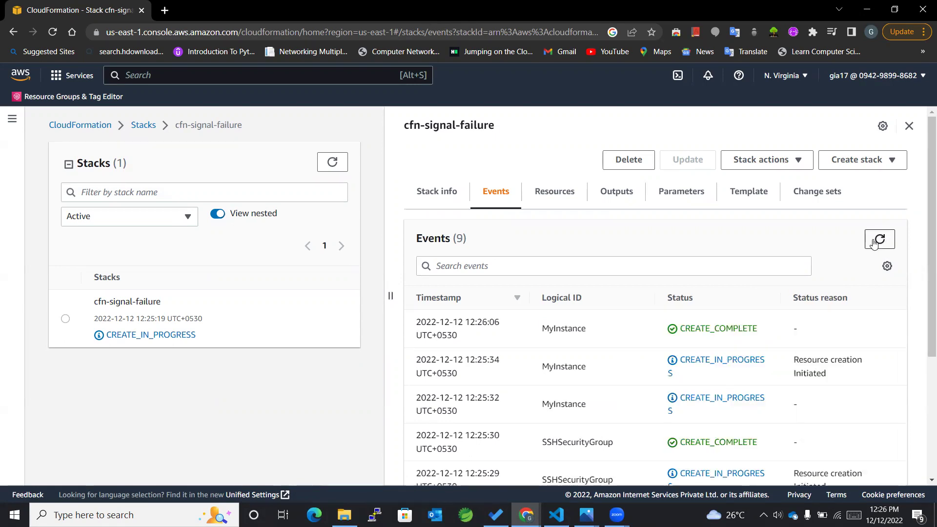
Step: View the stack's resources and inspect the EC2 instance created for MyInstance, returning to the stack when finished
click(550, 191)
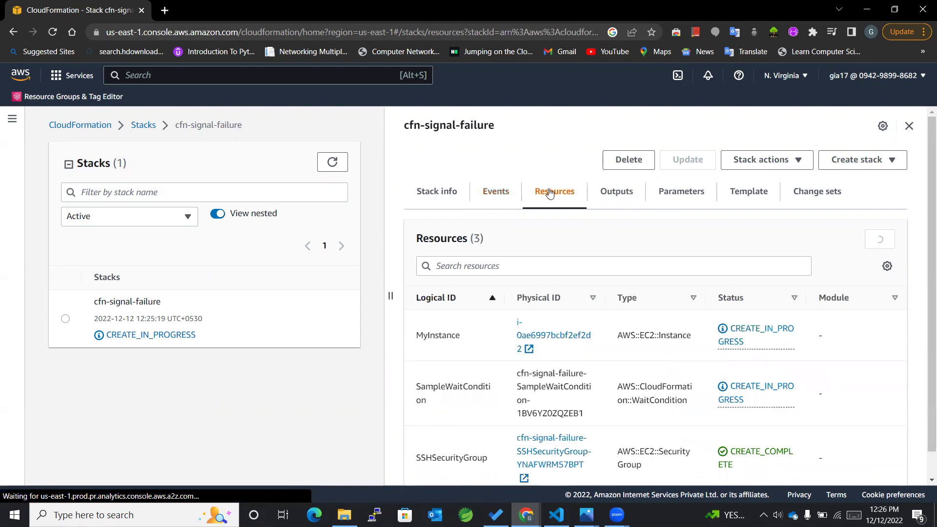
click(529, 349)
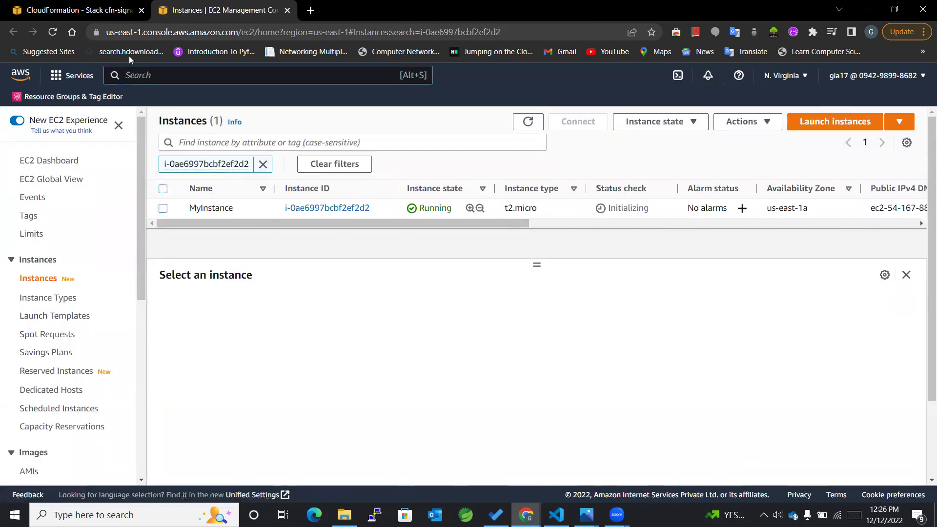
click(93, 15)
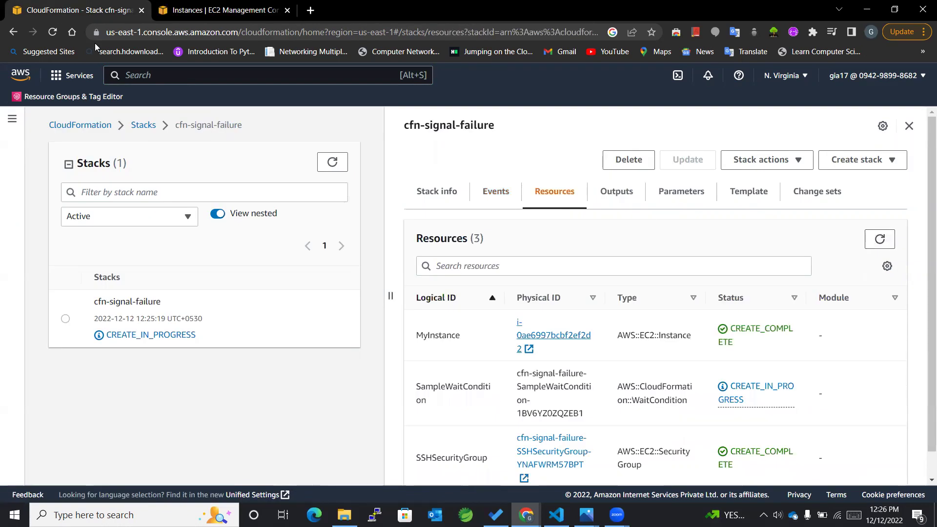
Step: Refresh the stack's resource statuses and review its events for the SampleWaitCondition status reason
click(880, 241)
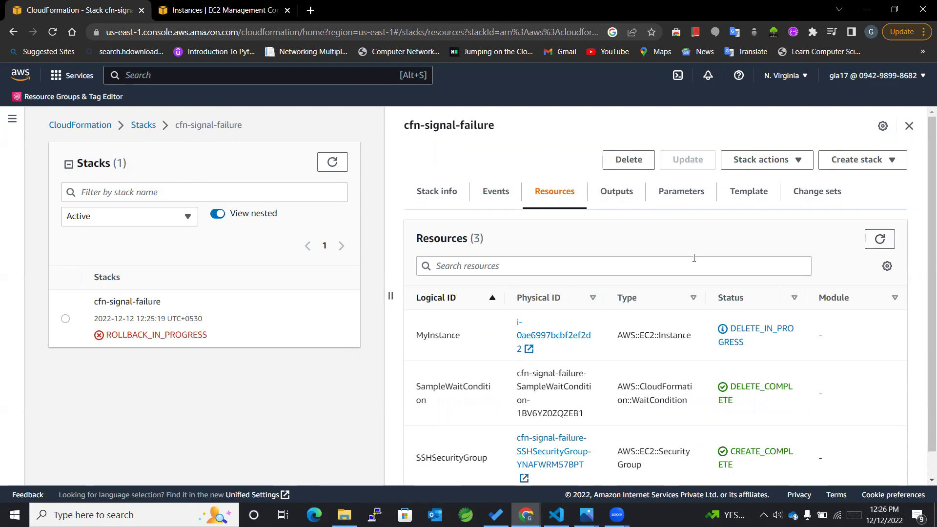
click(481, 199)
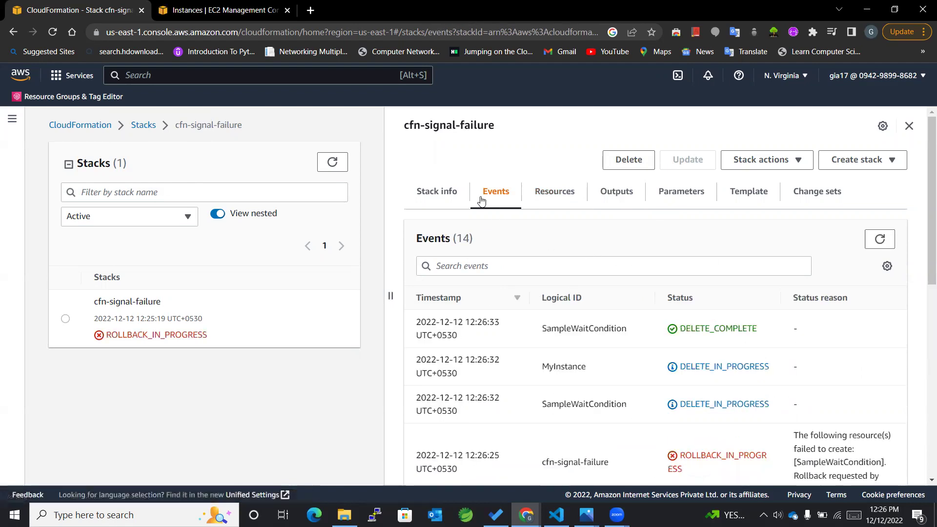
scroll(609, 360, down, 3)
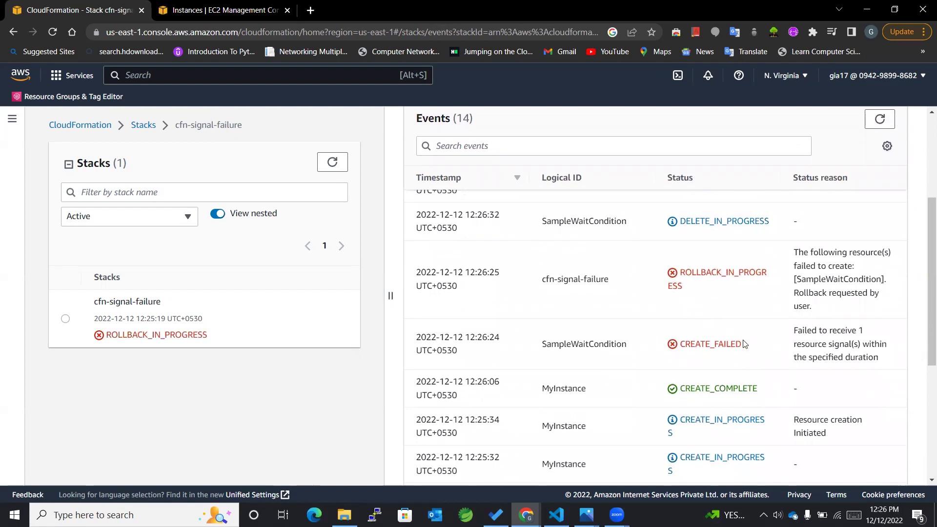
Step: Examine the SampleWaitCondition creation status and the stack's rollback status in the cfn-signal-failure events
drag(746, 344, 679, 344)
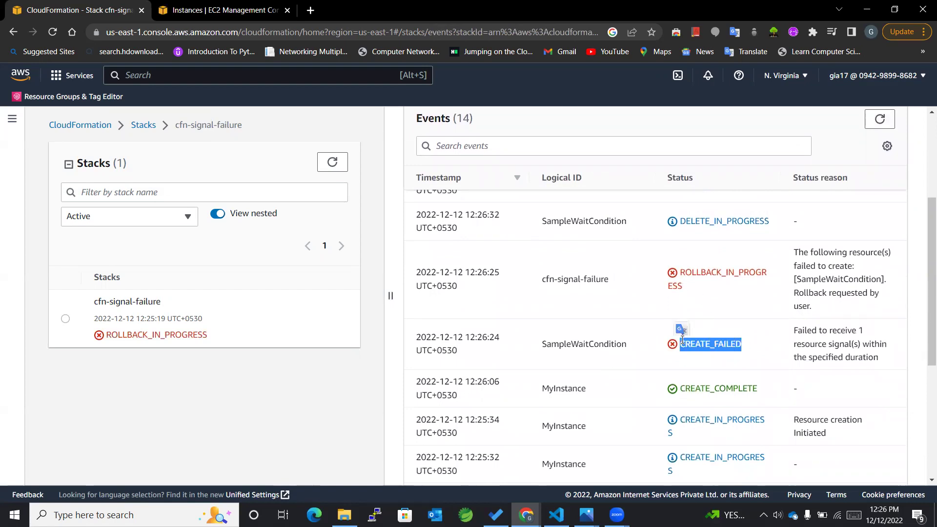
click(699, 354)
drag(688, 294, 678, 270)
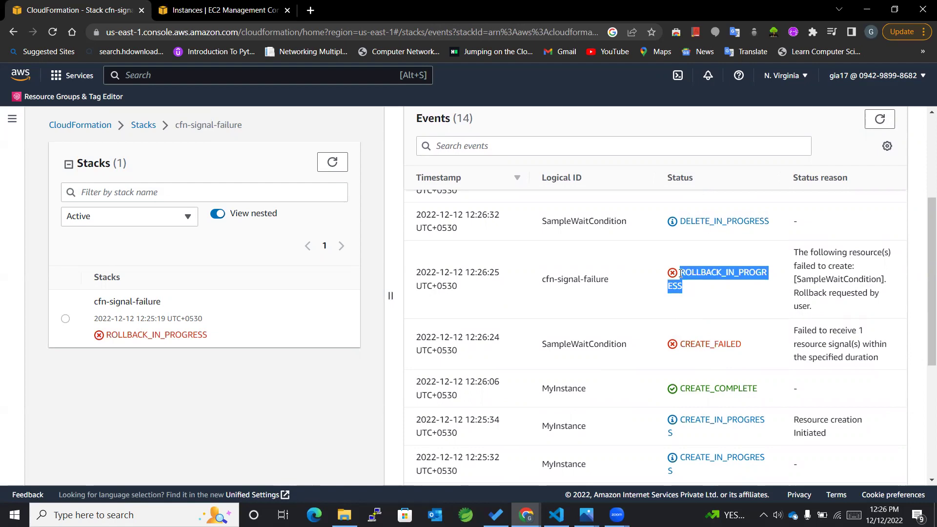
click(697, 294)
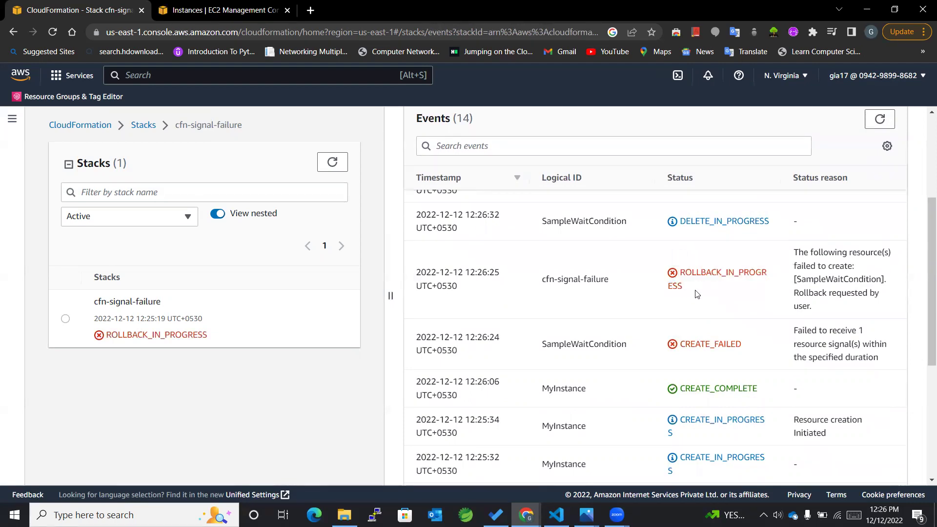
Step: Switch to Visual Studio Code and review the cfn-init and cfn-signal commands in the user data of 5-cfn-signal.yaml
click(557, 515)
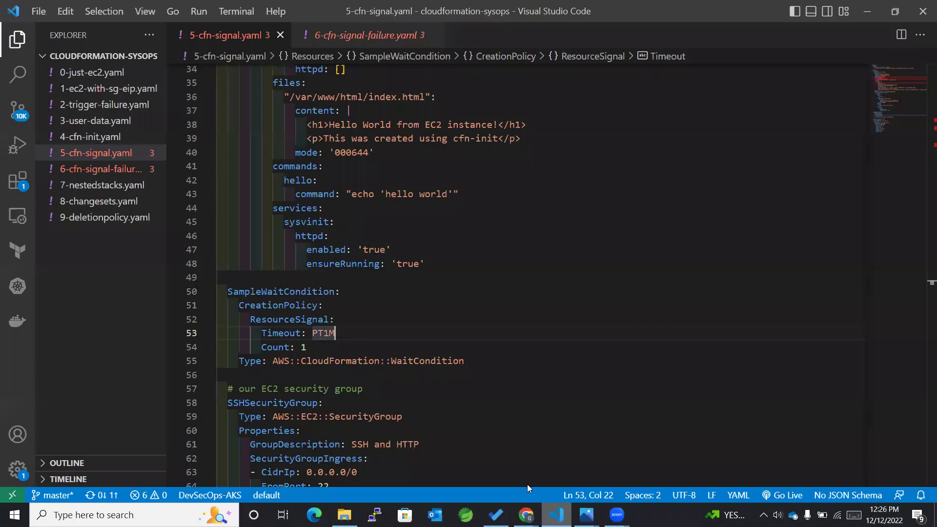
scroll(436, 355, up, 7)
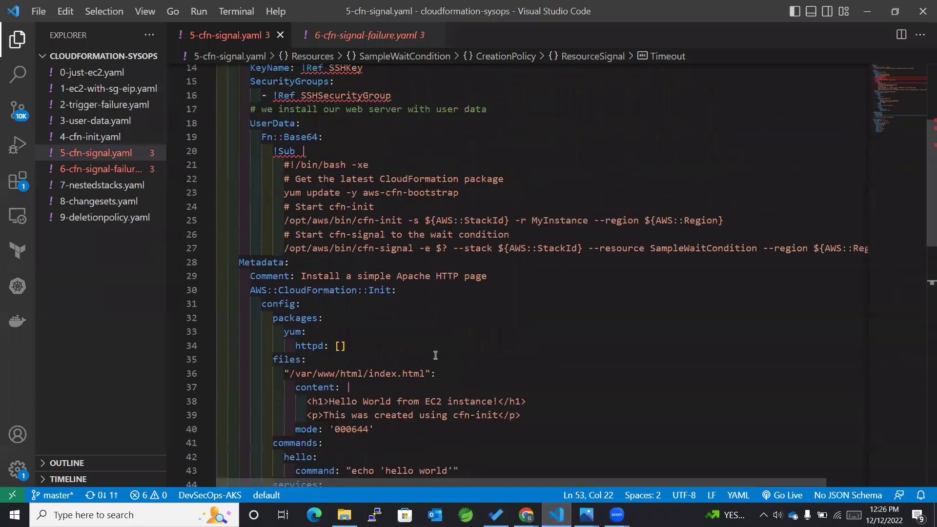
drag(284, 192, 862, 250)
click(352, 206)
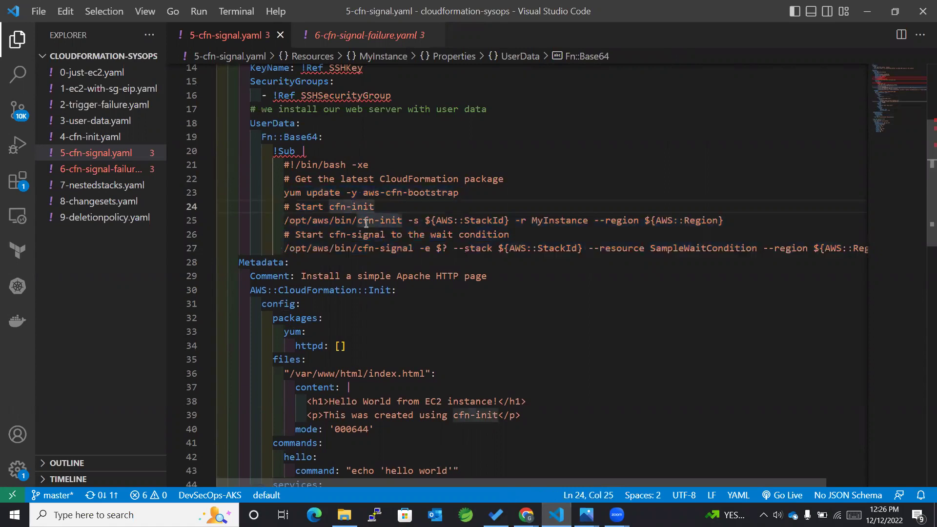
drag(357, 221, 407, 220)
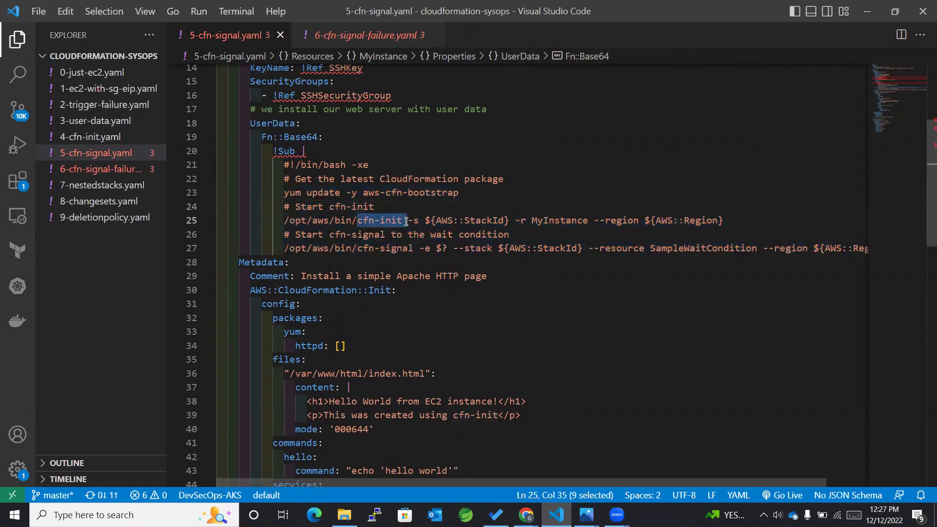
click(373, 234)
click(358, 220)
drag(358, 221, 721, 221)
click(329, 207)
scroll(511, 270, down, 2)
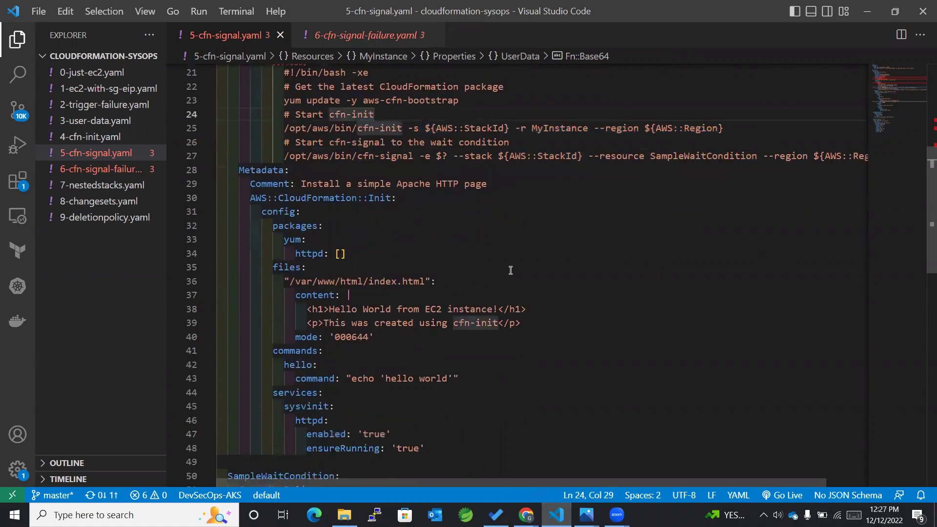
Step: Compare the SampleWaitCondition timeout with the cfn-signal command in the instance's user data
scroll(511, 270, down, 4)
drag(338, 337, 263, 336)
click(343, 331)
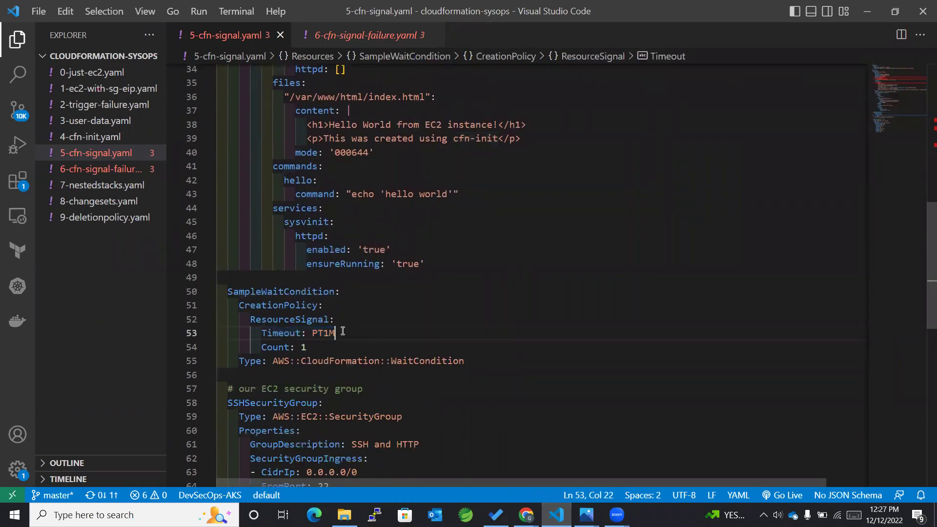
scroll(432, 315, up, 3)
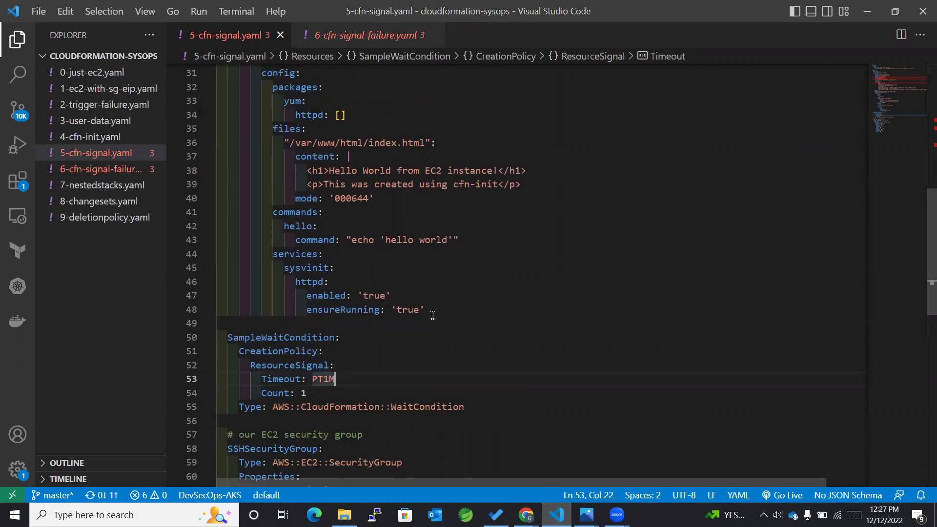
scroll(433, 315, up, 2)
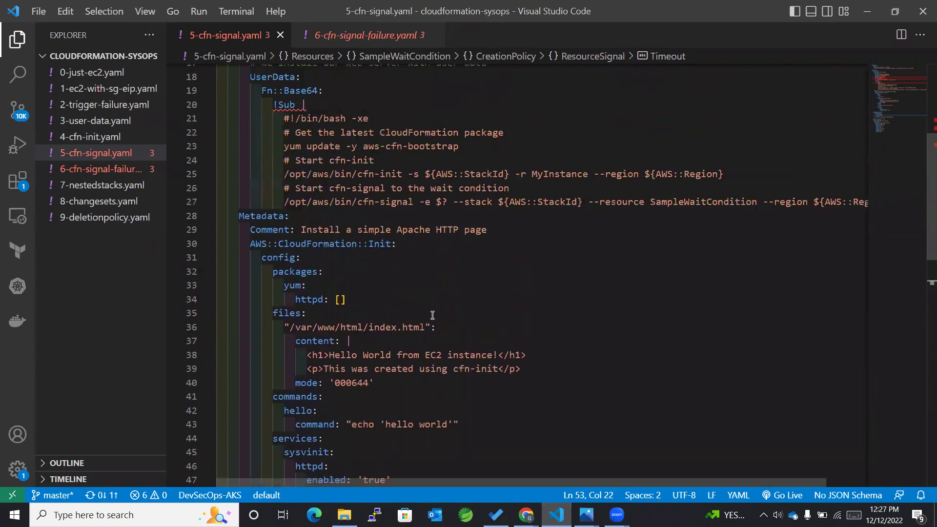
drag(412, 202, 358, 202)
scroll(383, 303, down, 6)
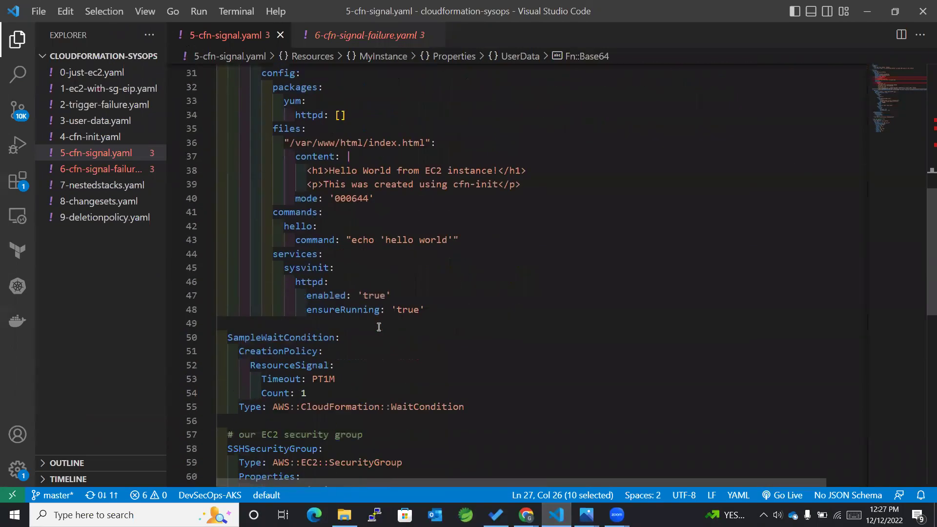
Step: Return to the CloudFormation events in the browser and review the wait condition failure, stack rollback and resource deletion entries
click(868, 12)
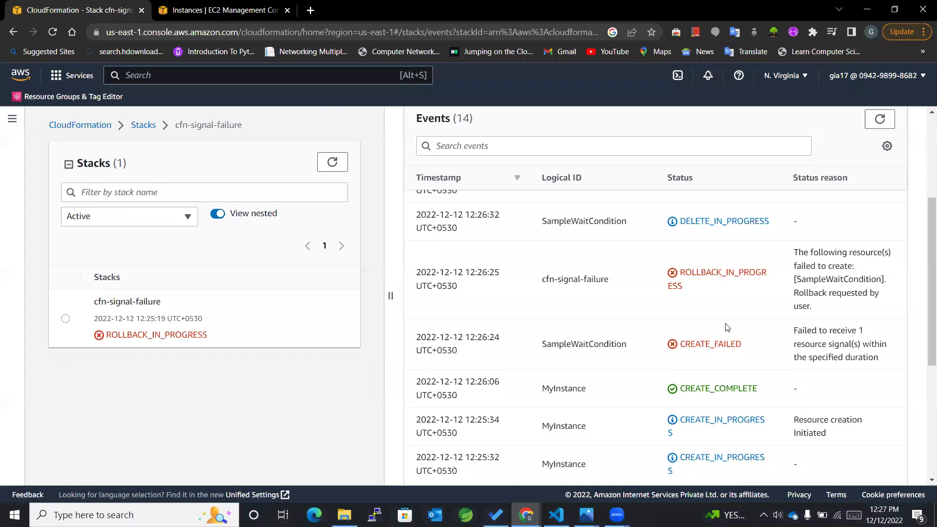
drag(743, 344, 702, 365)
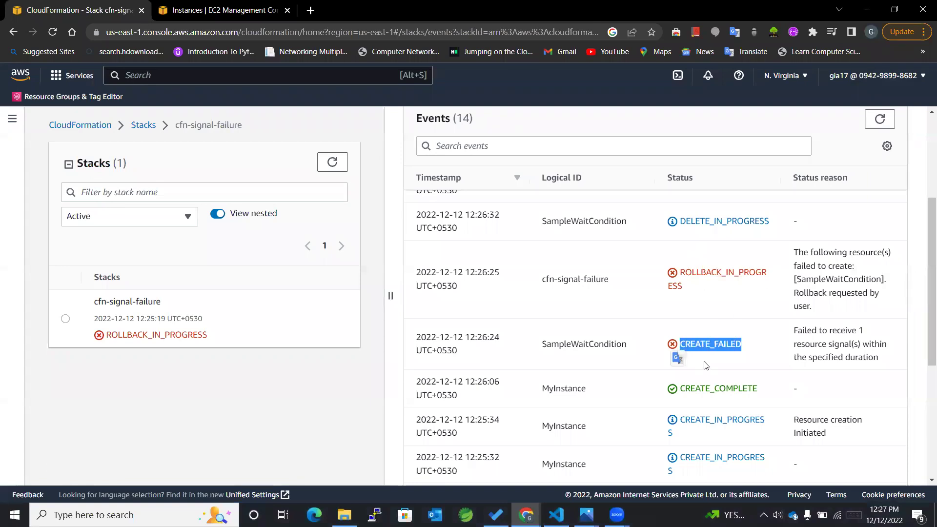
click(714, 369)
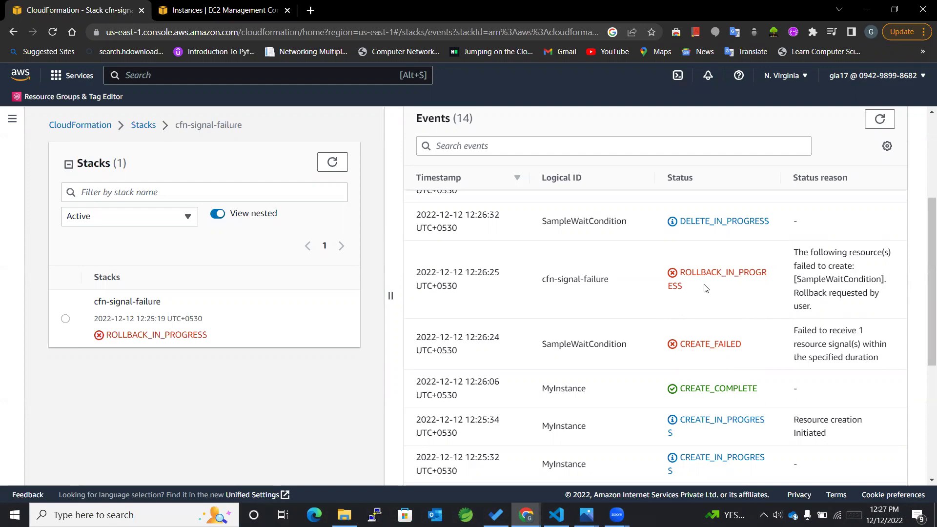
double_click(686, 275)
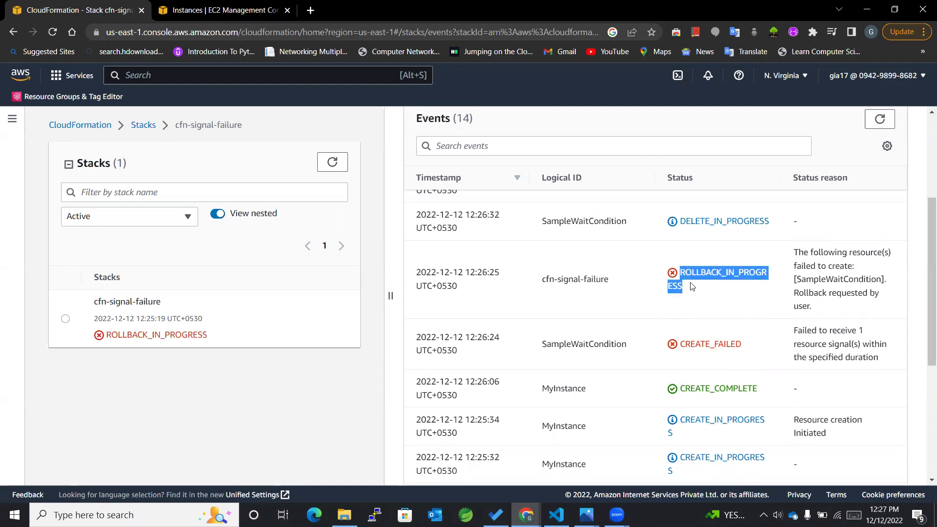
click(737, 322)
scroll(737, 323, up, 3)
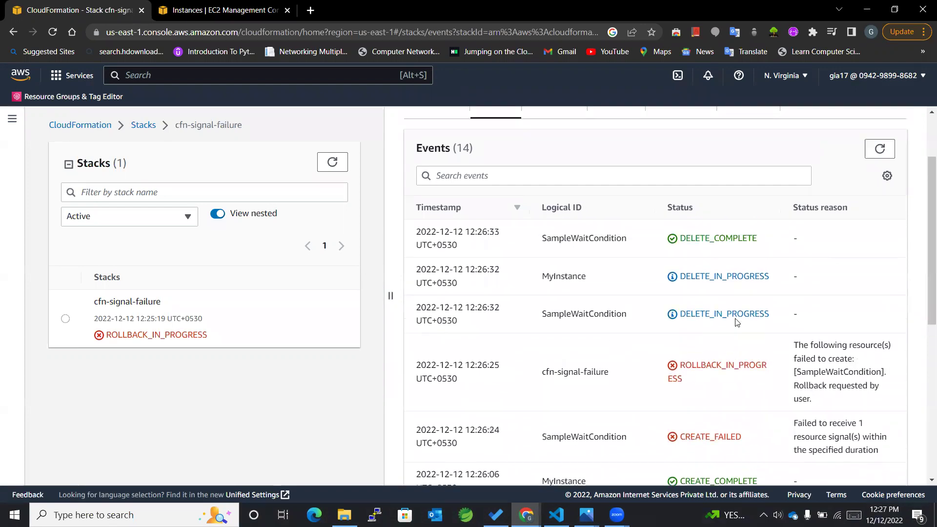
scroll(732, 319, down, 3)
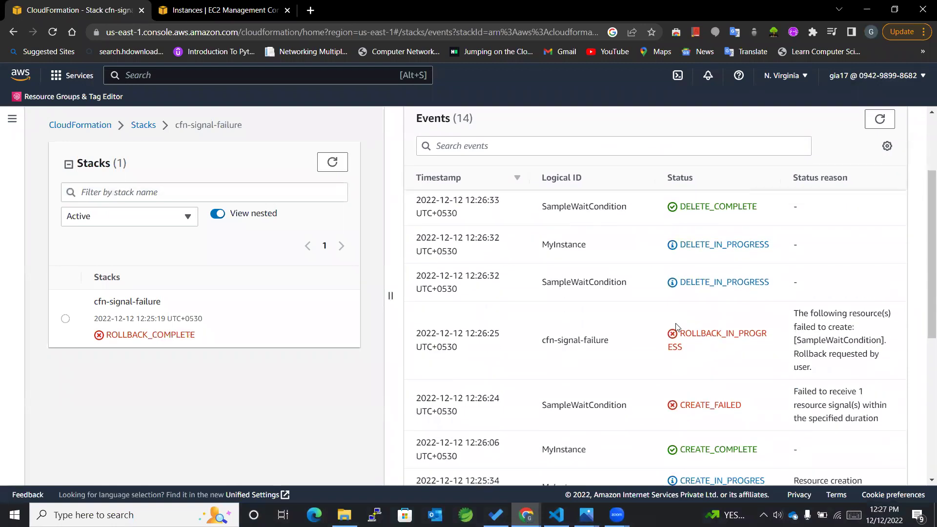
scroll(676, 326, up, 1)
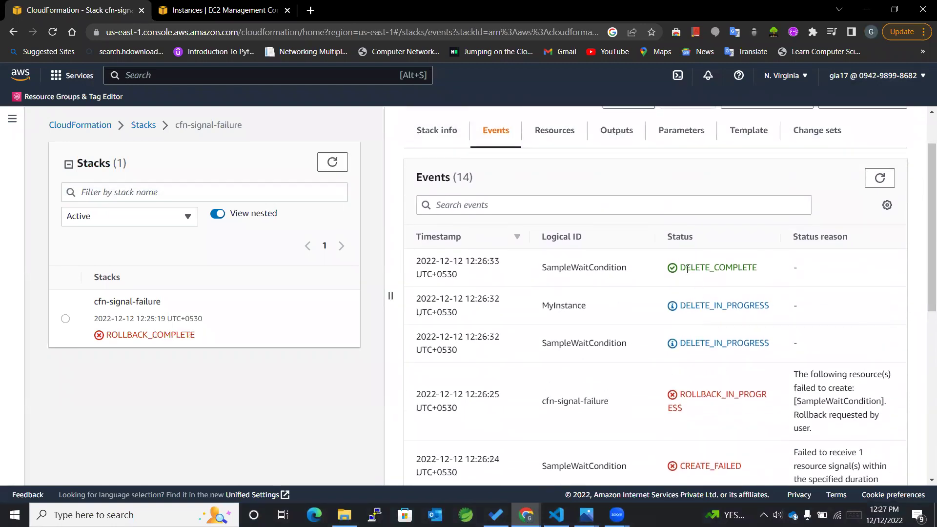
Step: Refresh the EC2 instance list to check the state of MyInstance, returning to the stack events when finished
key(ctrl+Tab)
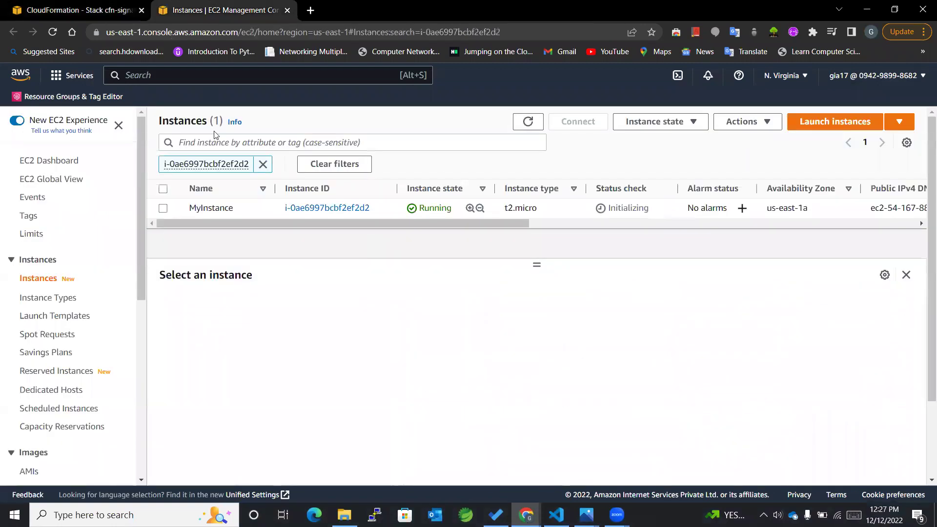
click(528, 121)
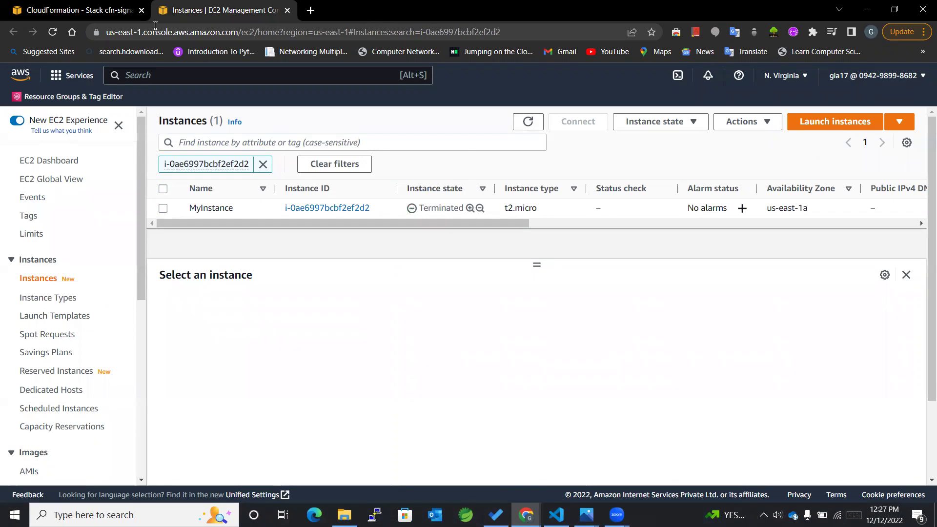
click(96, 8)
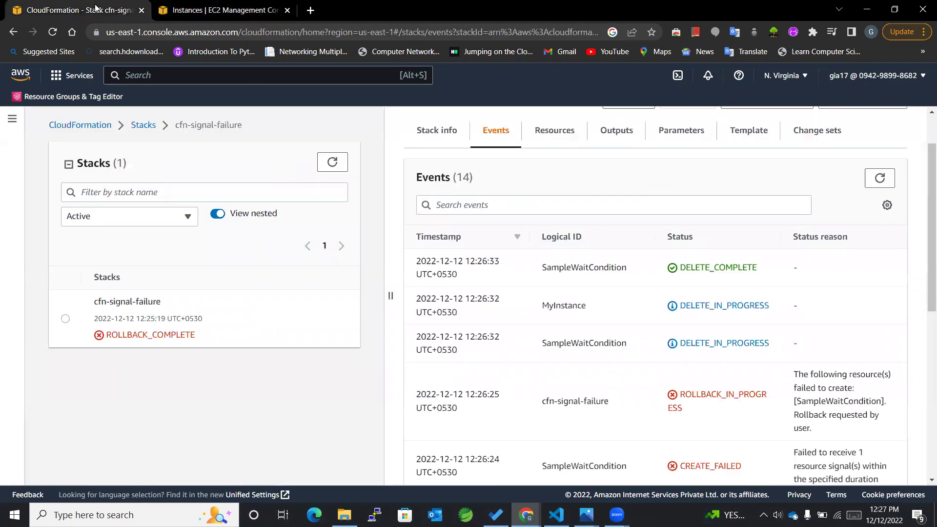
click(181, 9)
click(87, 7)
Step: Examine the stack's rollback event alongside the state of MyInstance in EC2, returning to CloudFormation when finished
drag(683, 393, 722, 396)
click(698, 413)
click(675, 421)
click(169, 10)
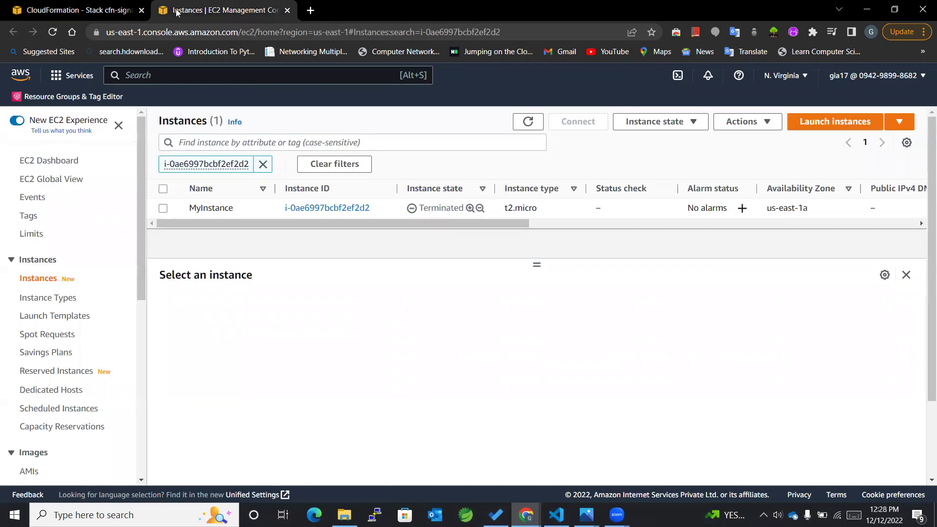
click(80, 11)
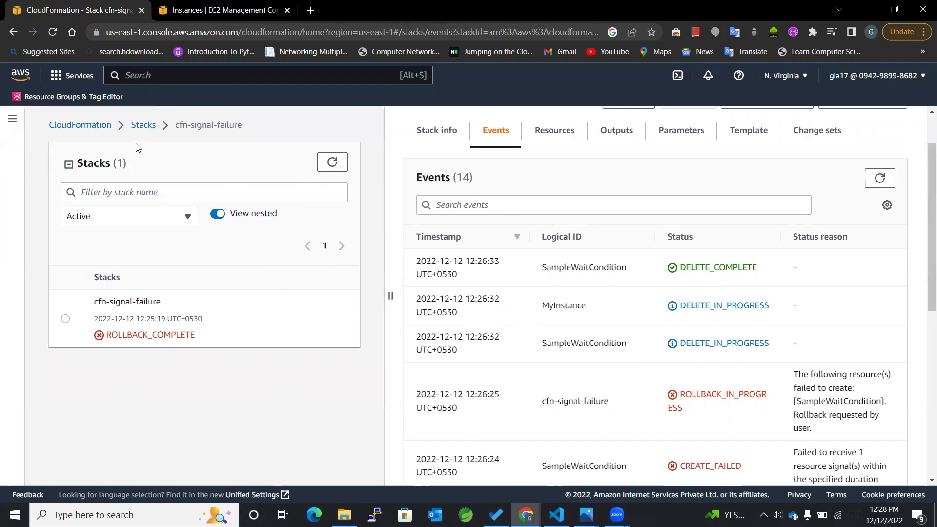
Step: Start a new stack with new resources, upload 5-cfn-signal.yaml as its template, and proceed to the stack details
click(141, 126)
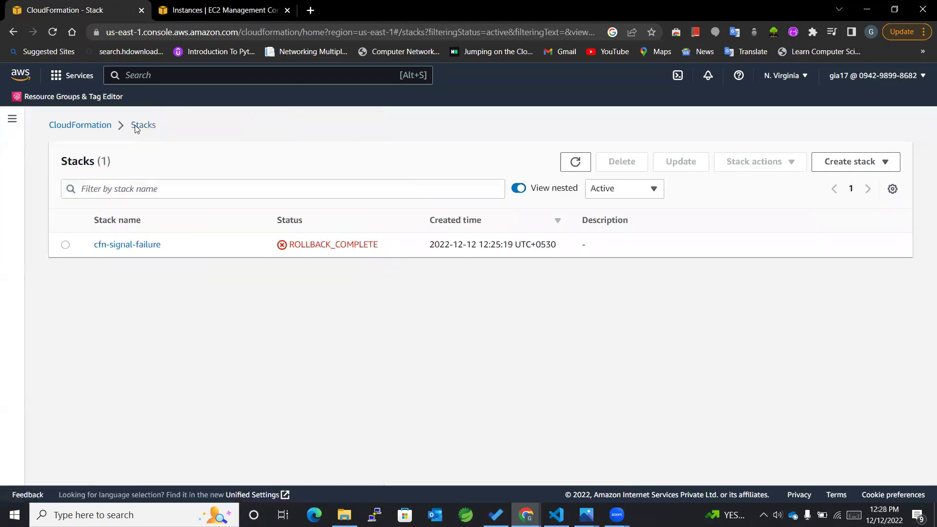
click(856, 165)
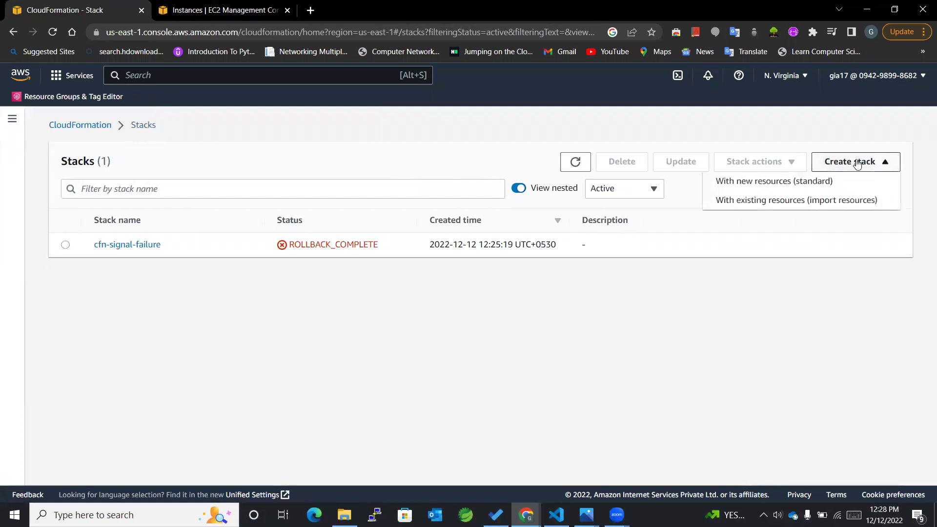
click(779, 191)
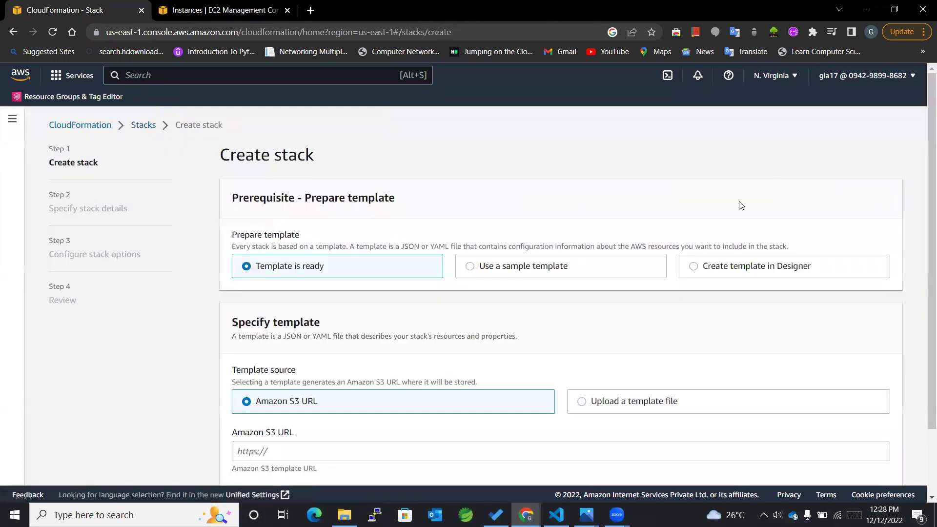
scroll(628, 392, down, 1)
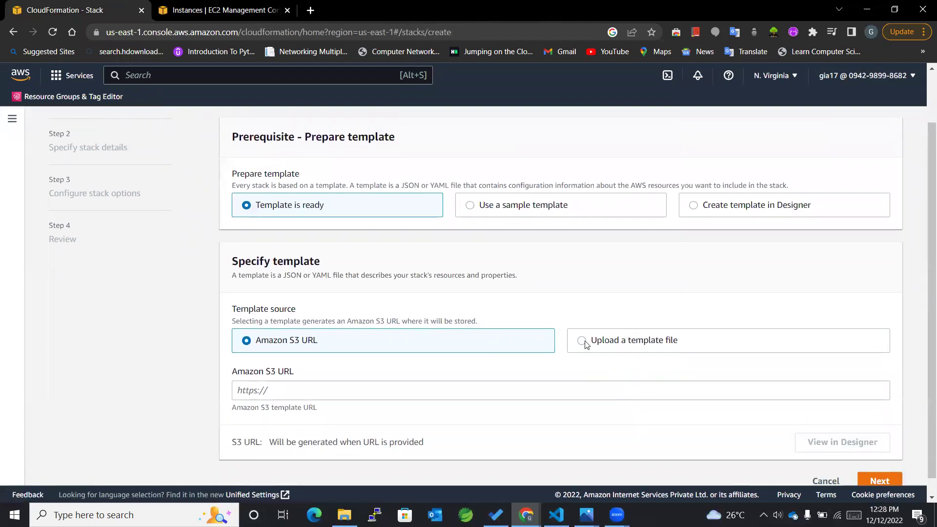
click(585, 342)
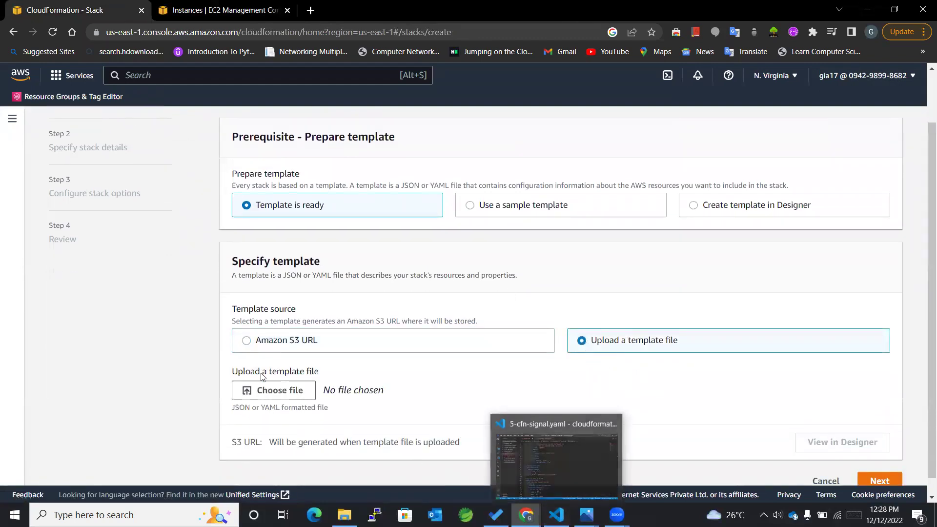
click(263, 390)
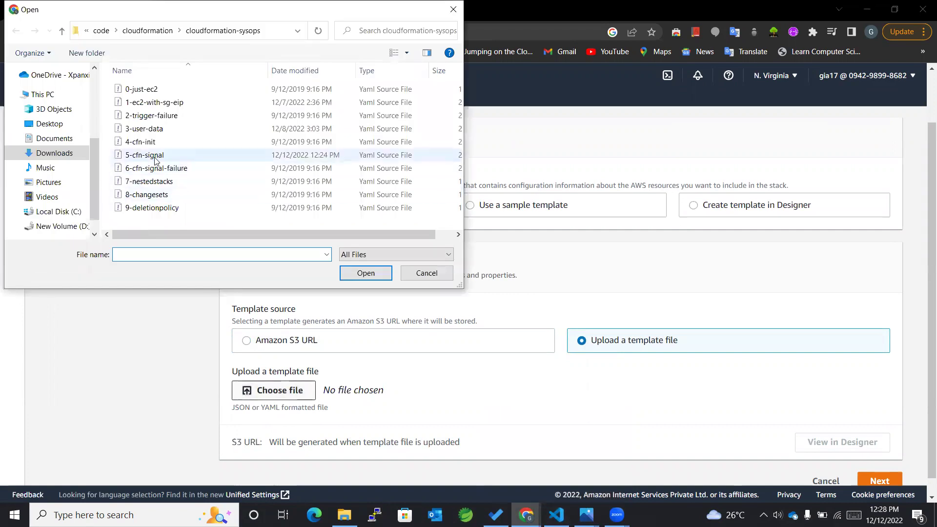
click(146, 155)
click(346, 276)
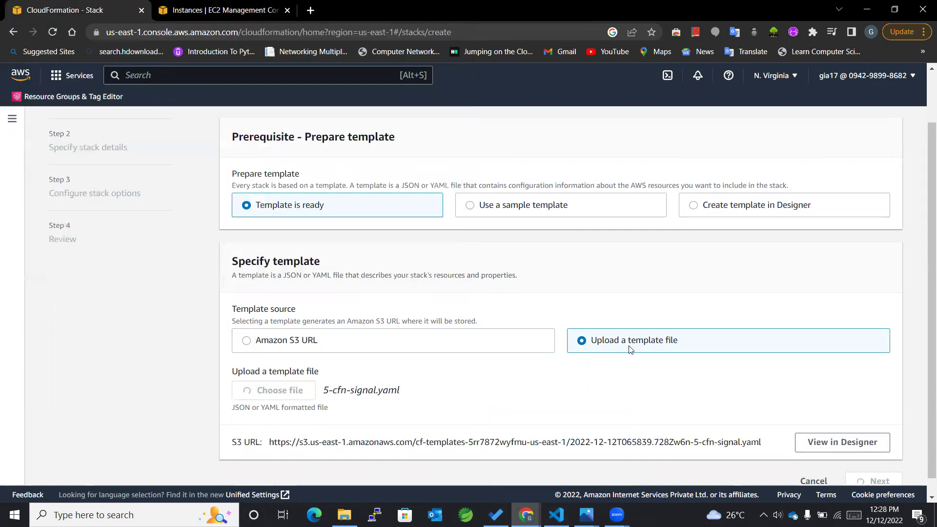
click(865, 477)
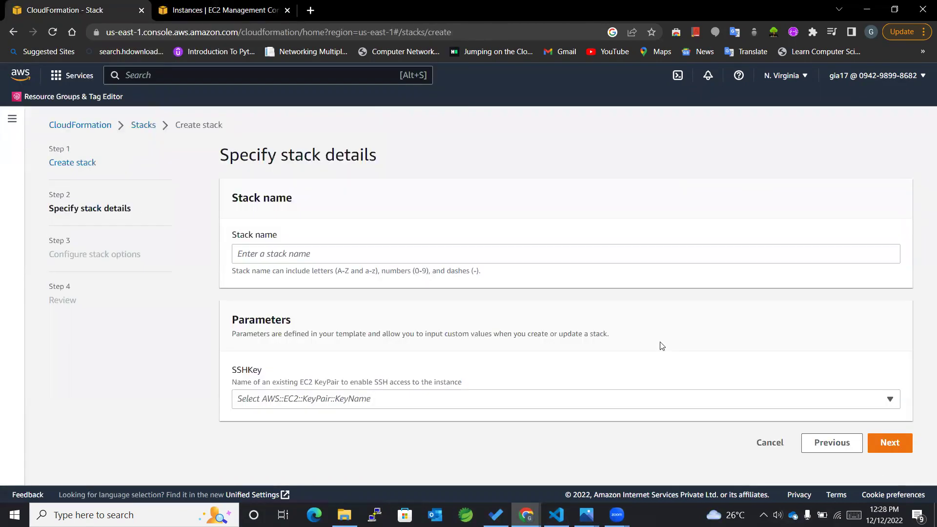
Step: Name the stack cfn-signal-debugging, choose Aws-codedeploy as its SSHKey, and proceed to the stack options
click(251, 254)
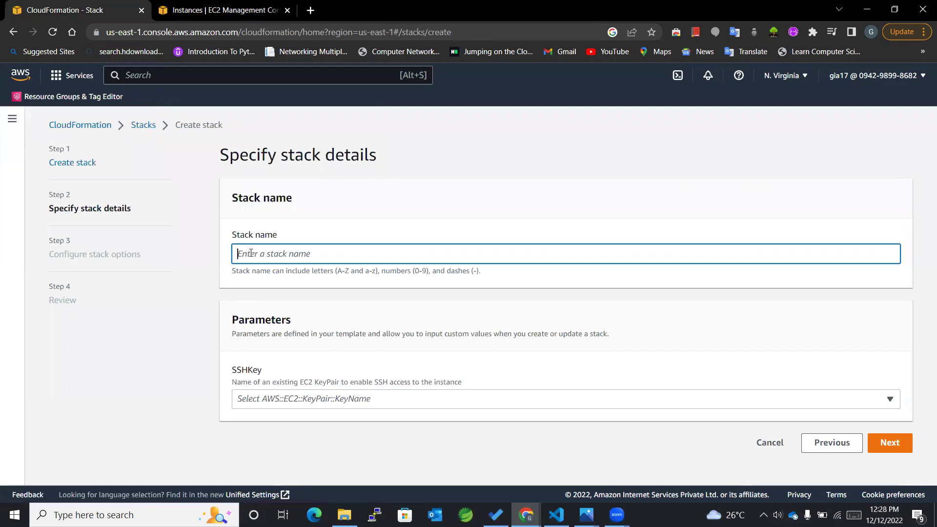
text(cfn-si)
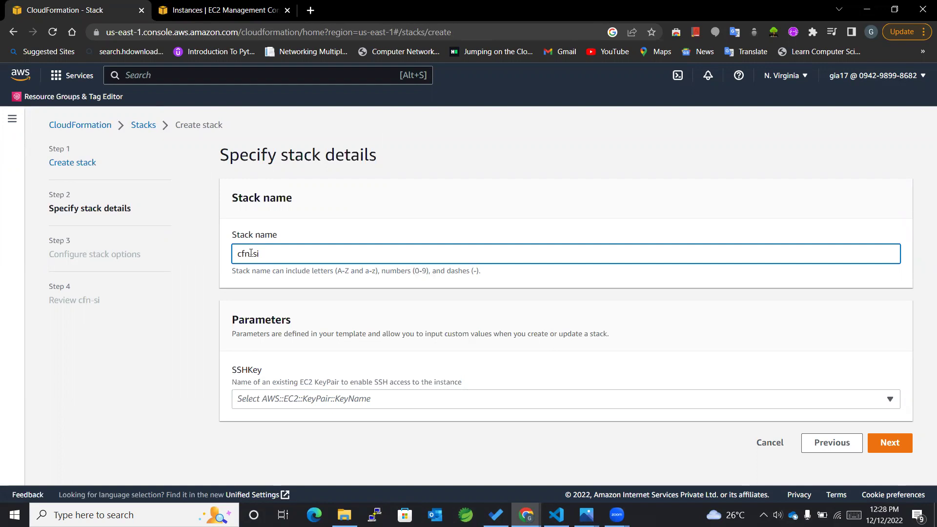
text(nal-debugging)
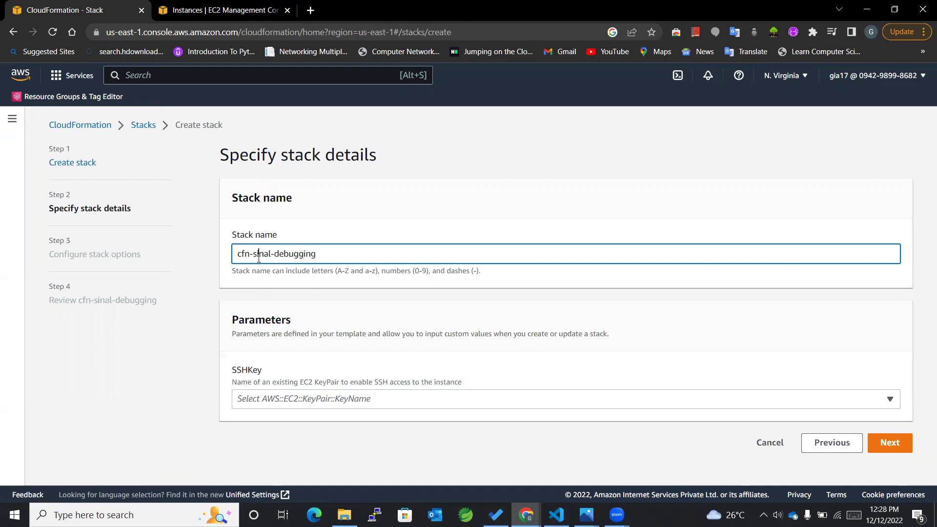
click(259, 259)
text(g)
click(299, 325)
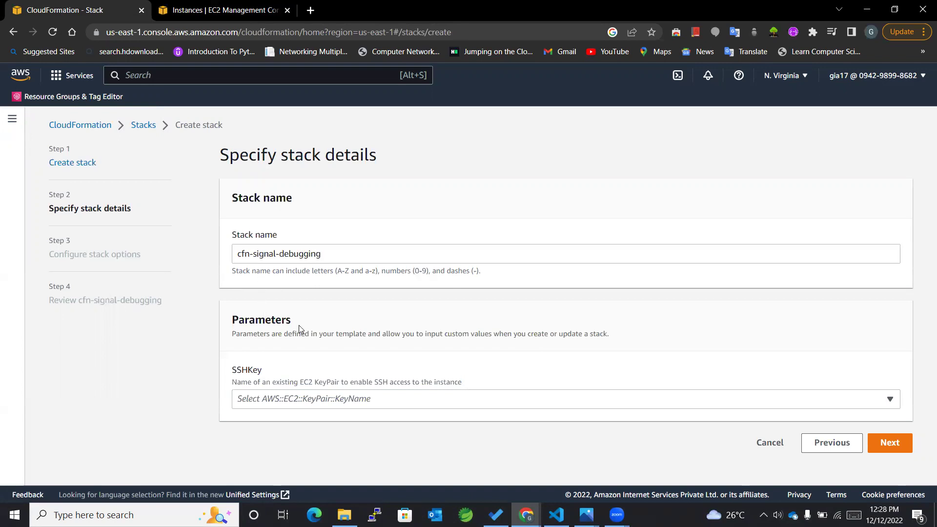
click(280, 399)
click(249, 341)
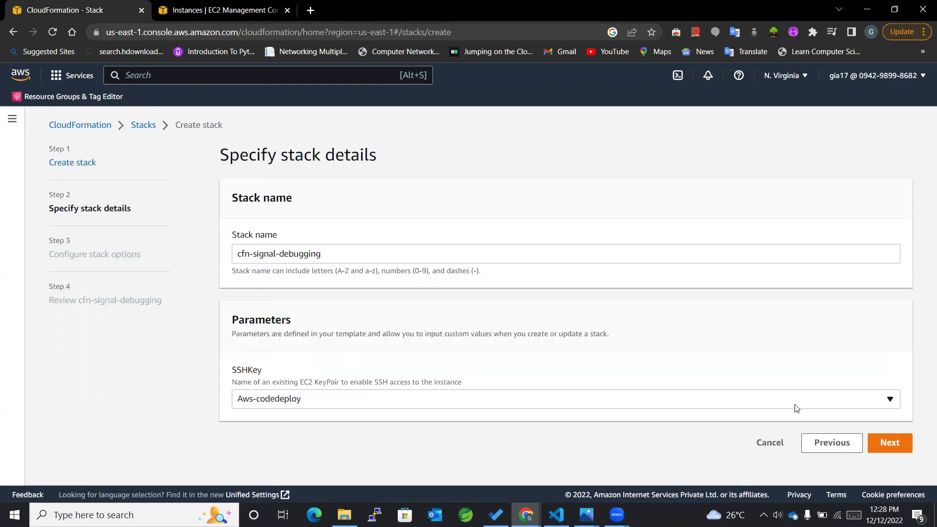
click(886, 443)
Step: Add a stack tag with the key Name and the value MyNewInstance
click(268, 275)
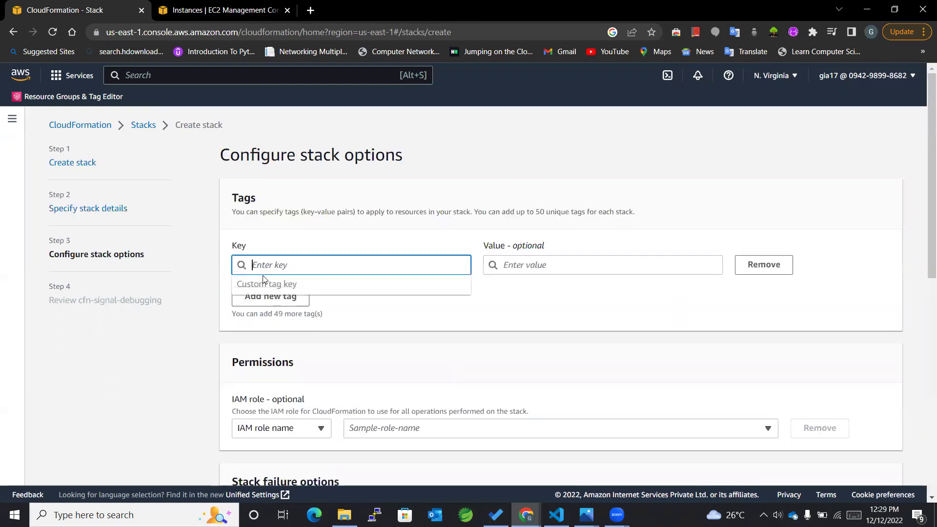
text(Name)
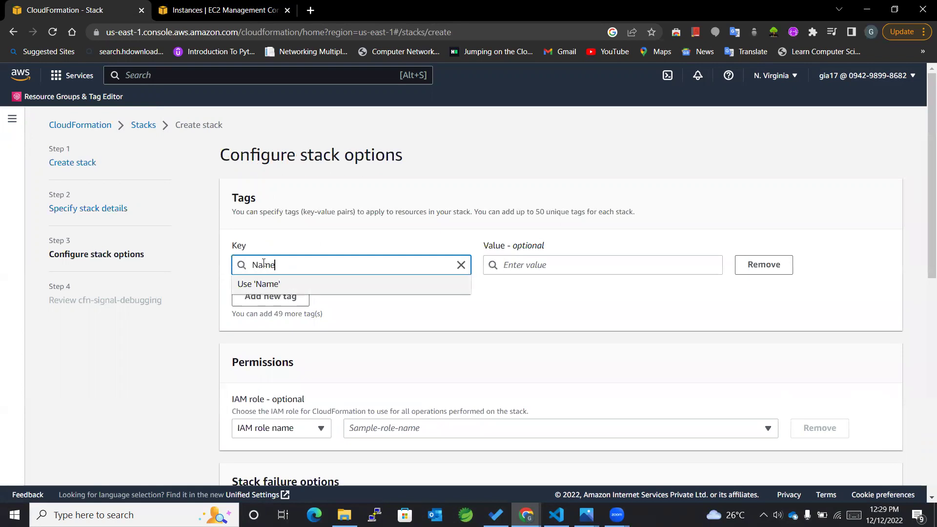
click(528, 261)
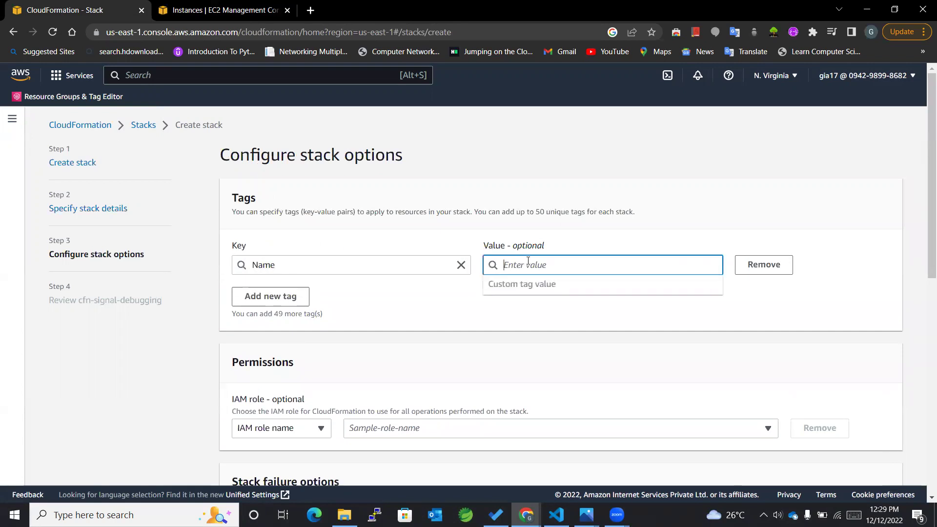
text(MyN)
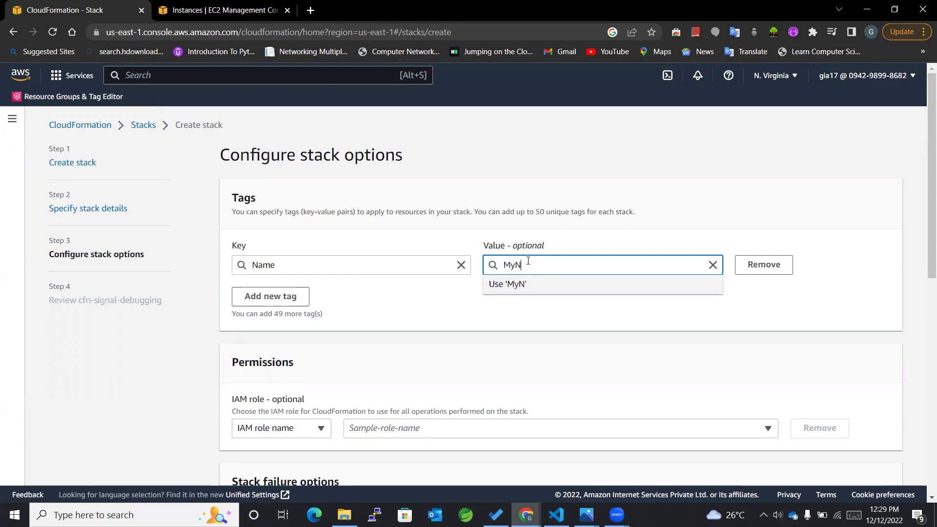
text(ewInstance)
click(389, 324)
Step: Set the behavior on provisioning failure to preserve successfully provisioned resources, and proceed to the review page
scroll(389, 324, down, 5)
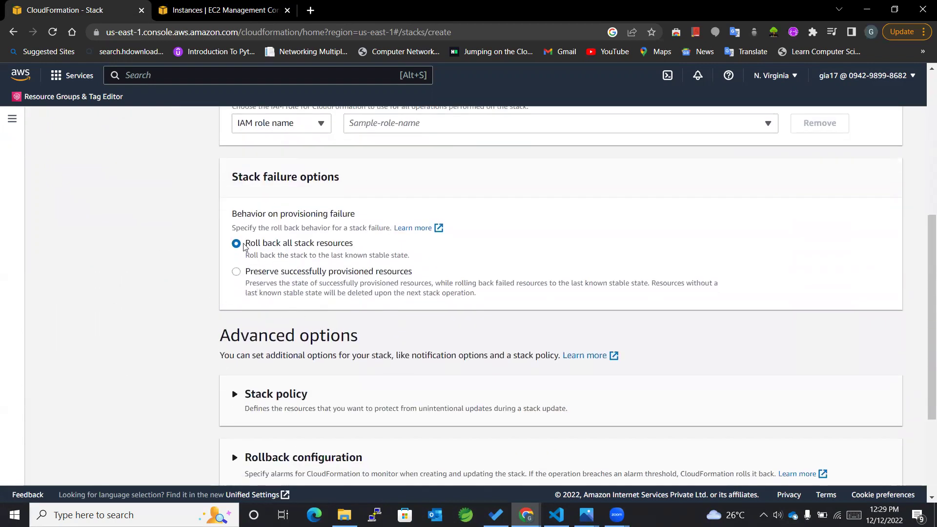
drag(247, 243, 354, 246)
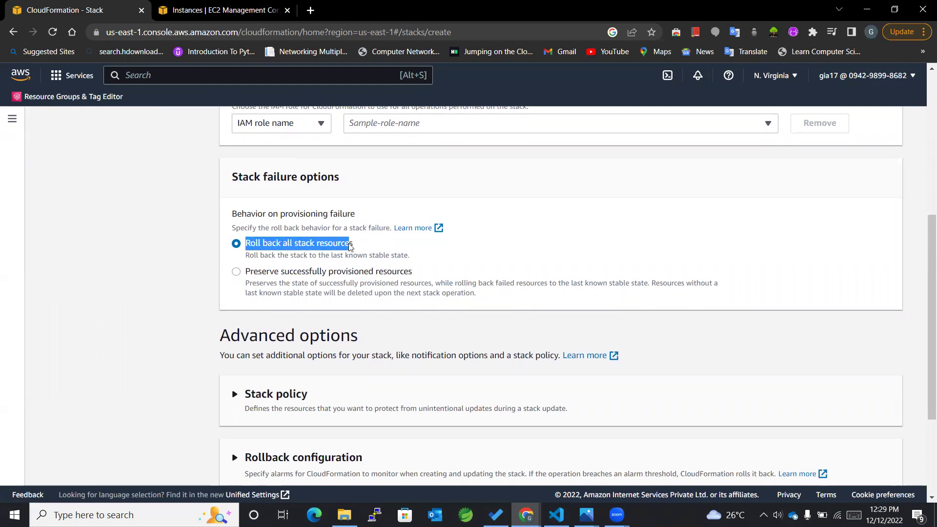
click(236, 272)
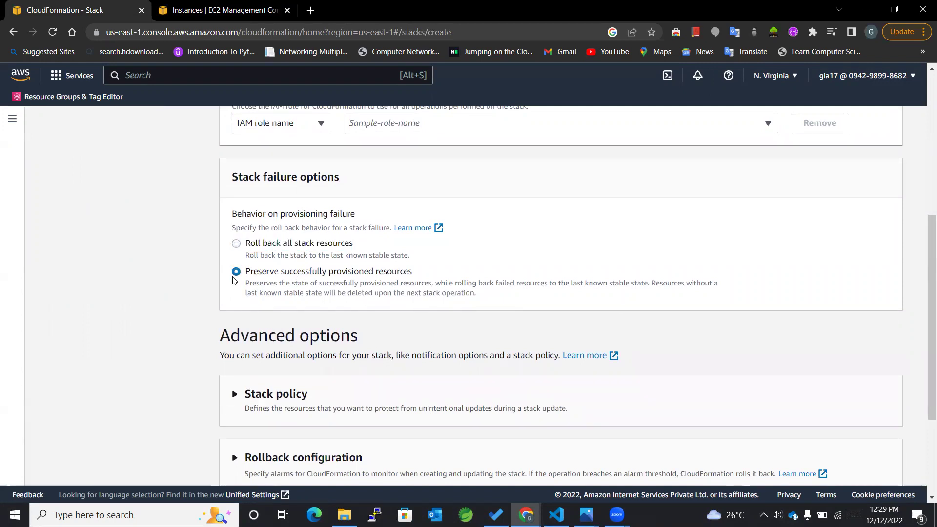
drag(247, 271, 415, 273)
click(468, 272)
scroll(693, 320, down, 3)
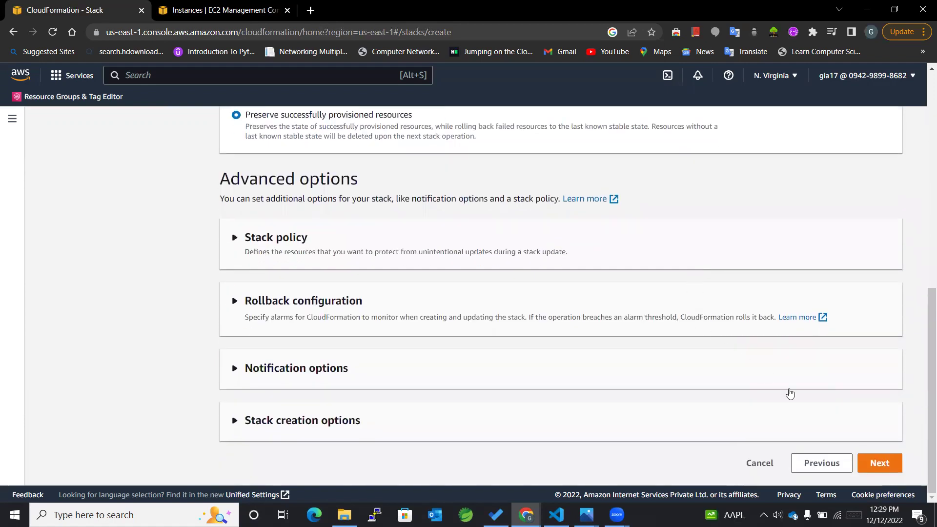
click(877, 465)
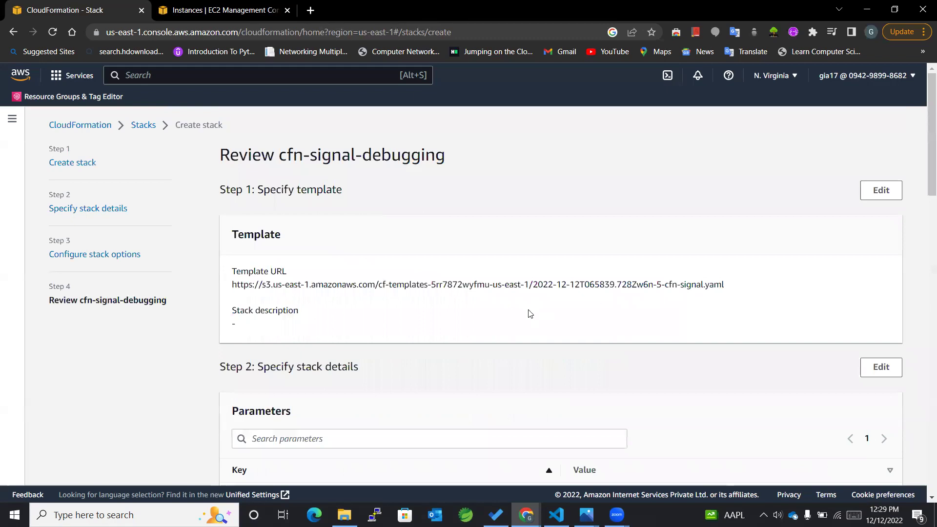
Step: Check the review page through to its end and submit the cfn-signal-debugging stack for creation
scroll(530, 314, down, 6)
scroll(530, 314, down, 15)
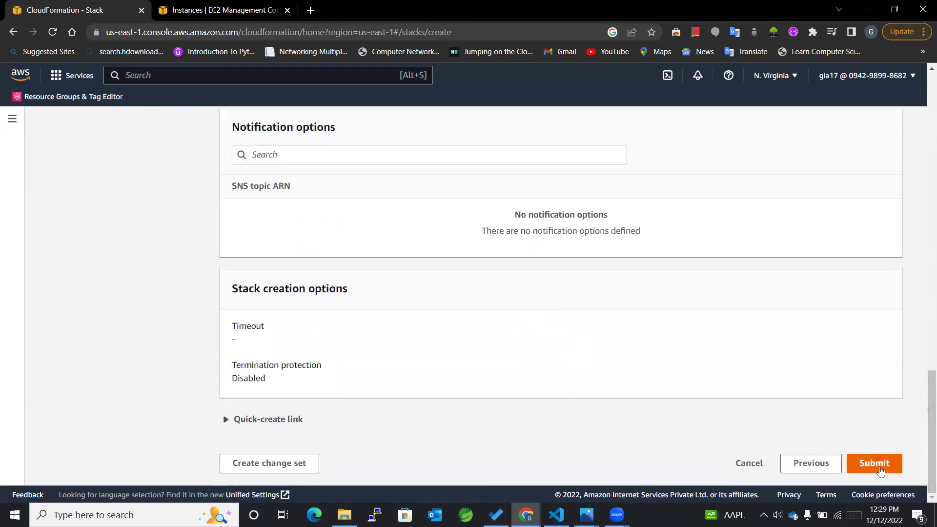
click(875, 467)
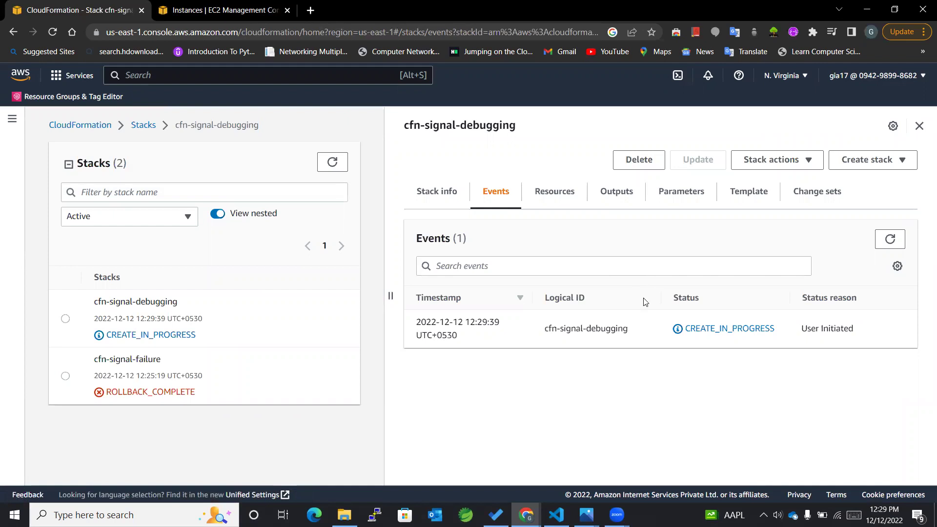
Step: Refresh the cfn-signal-debugging events repeatedly to follow the creation status of its resources
drag(685, 330, 780, 332)
click(889, 239)
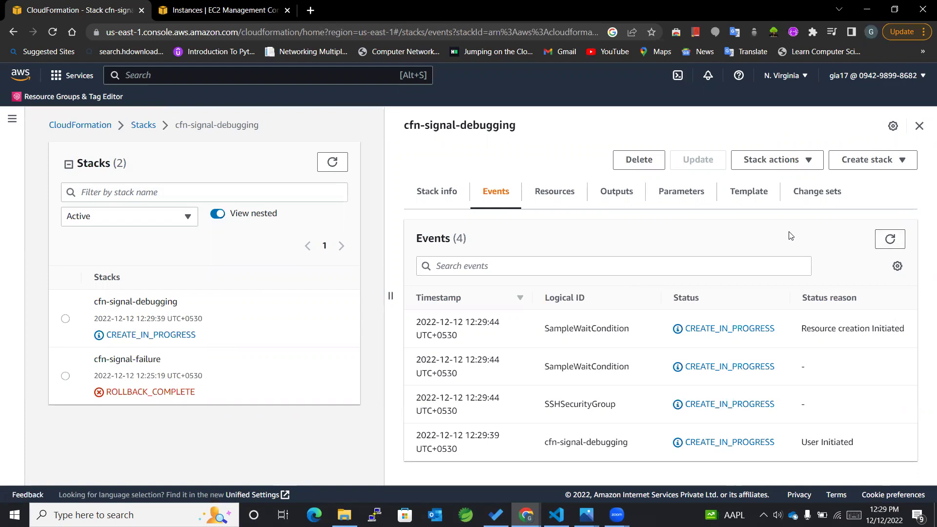
click(889, 239)
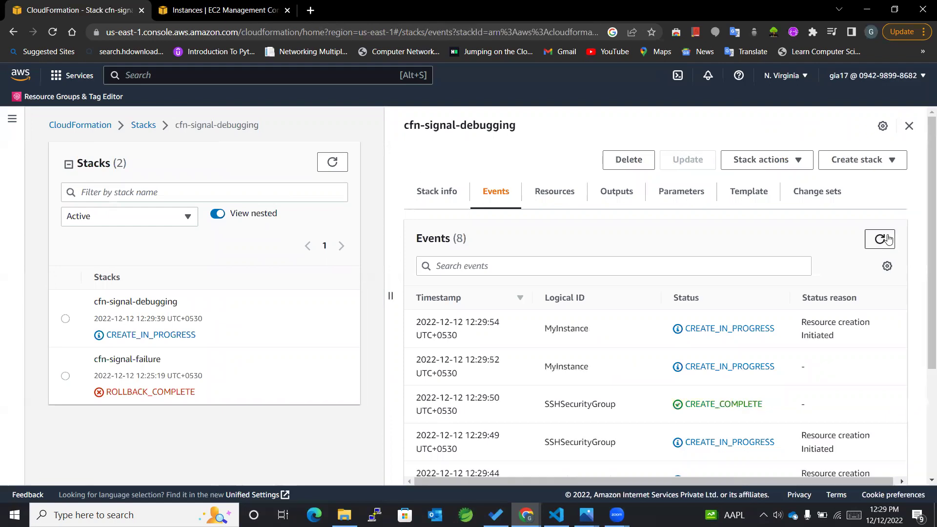
drag(763, 407, 683, 405)
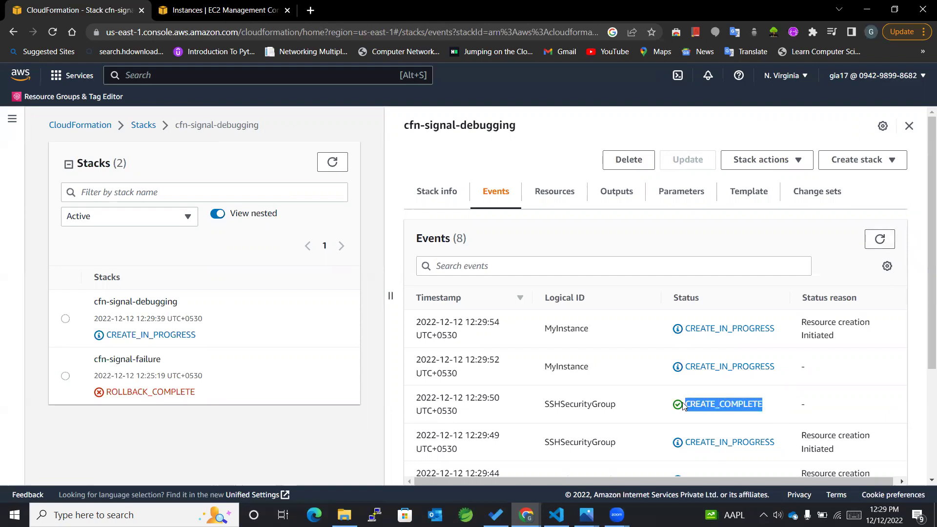
click(881, 238)
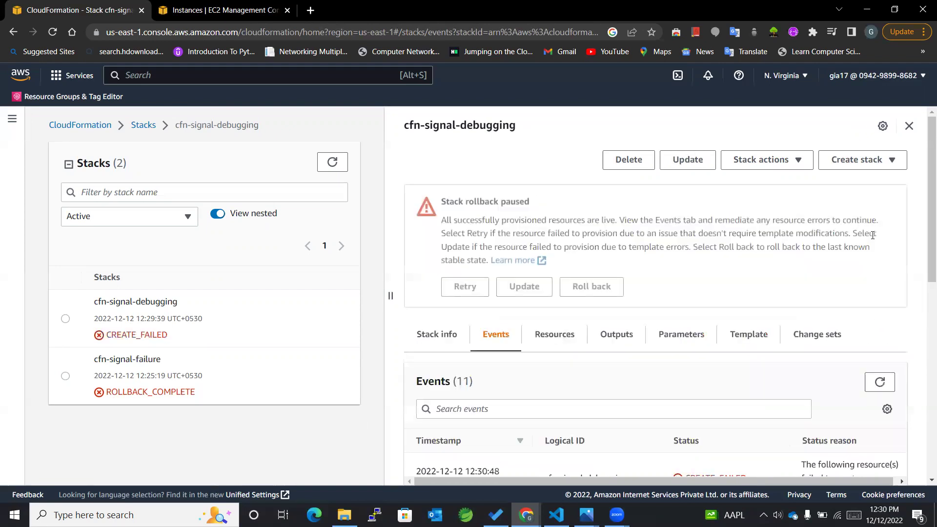
Step: Examine the event statuses of SampleWaitCondition, MyInstance and the cfn-signal-debugging stack itself
scroll(685, 234, down, 1)
scroll(685, 233, down, 5)
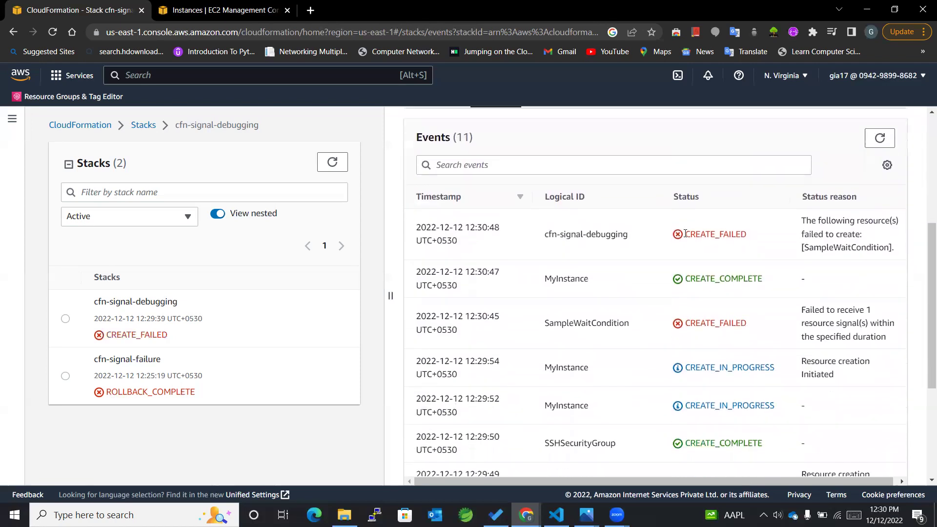
drag(544, 323, 630, 326)
drag(745, 322, 676, 323)
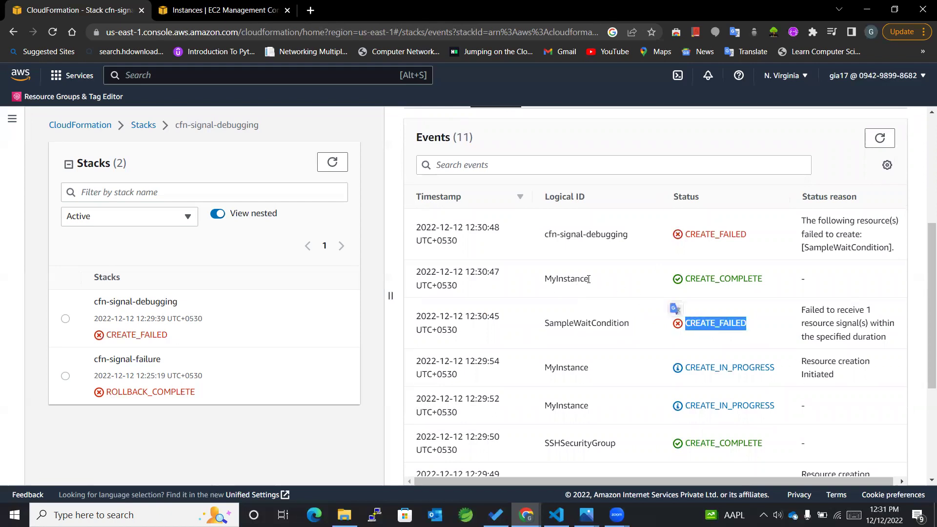
drag(588, 279, 541, 267)
drag(769, 279, 683, 281)
drag(626, 237, 537, 243)
drag(756, 237, 691, 236)
Step: In the EC2 instance list, replace the instance ID filter with the filter Instance state = running
click(189, 11)
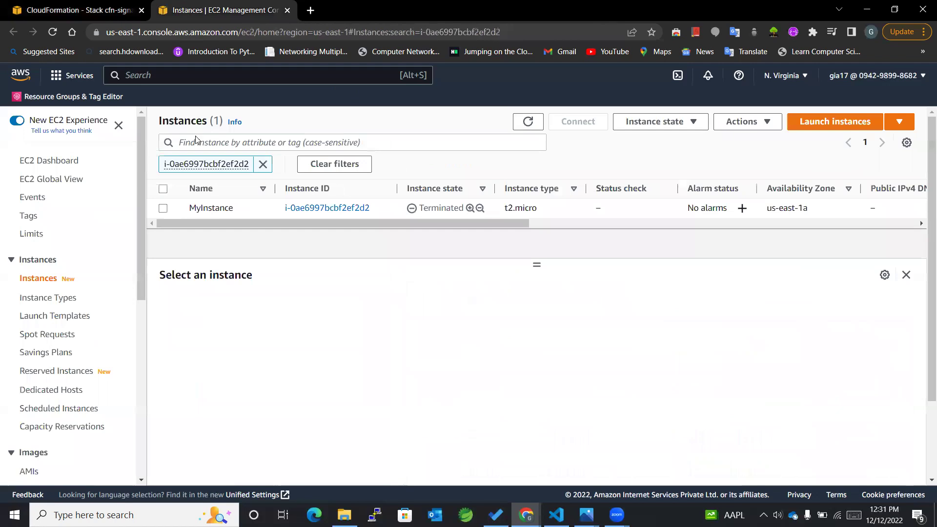
click(528, 124)
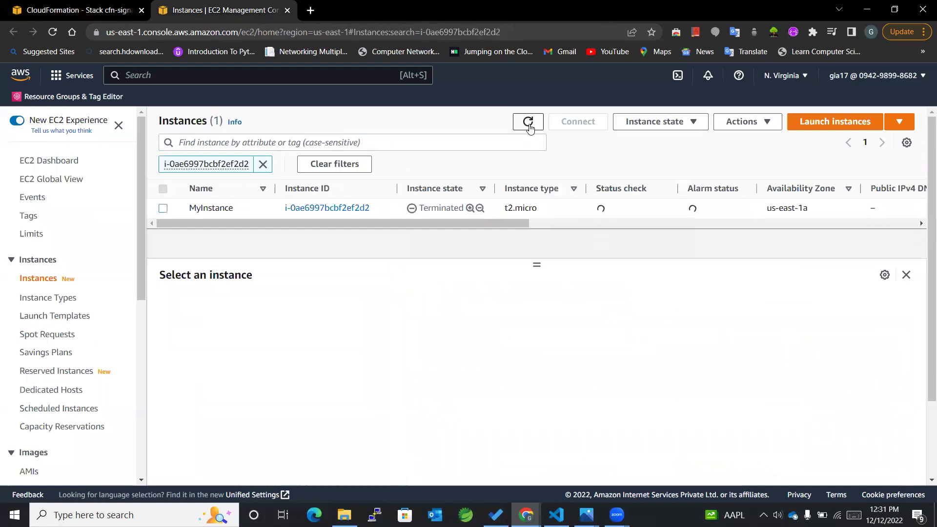
click(530, 126)
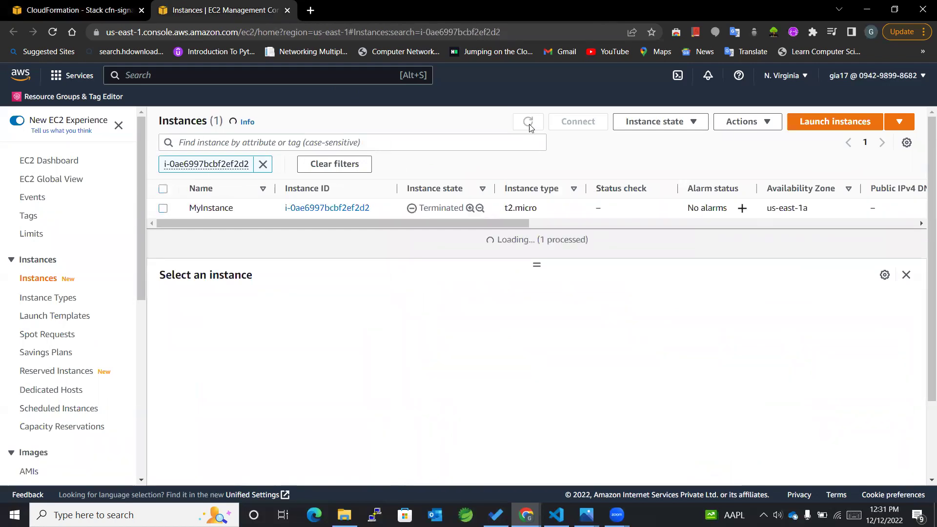
click(263, 164)
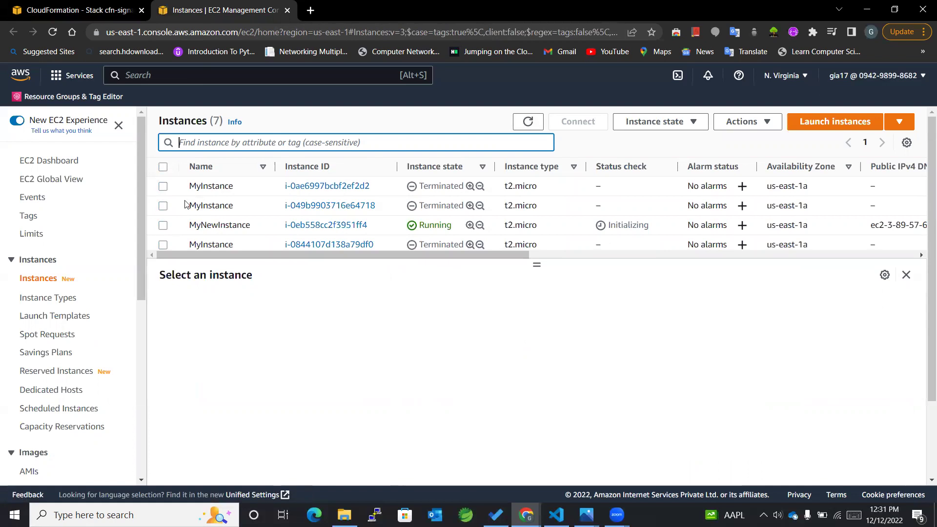
text(runnin)
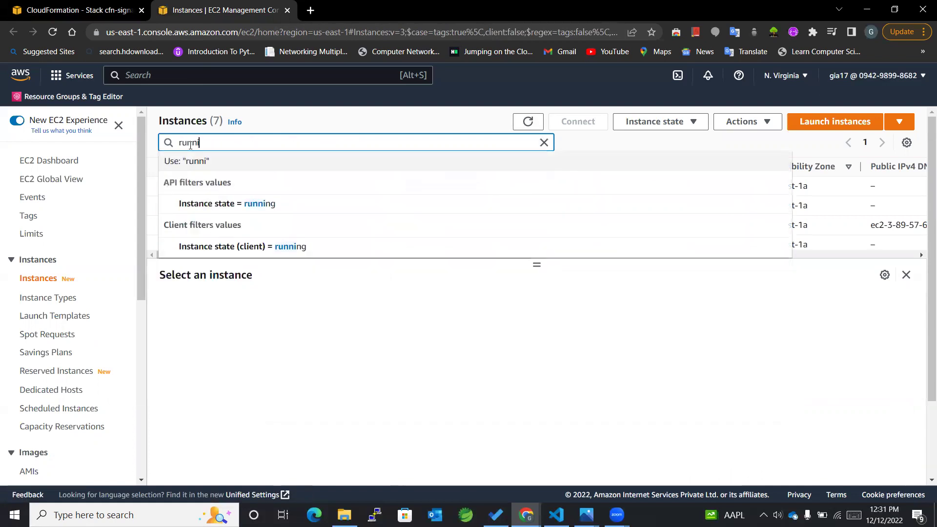
click(210, 203)
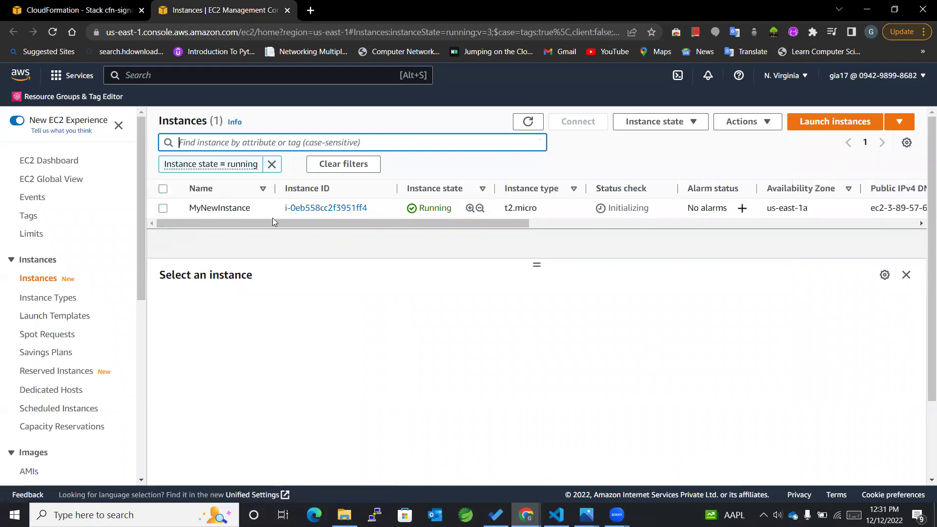
Step: Return to the CloudFormation events and compare the statuses of the stack and SampleWaitCondition again
click(93, 11)
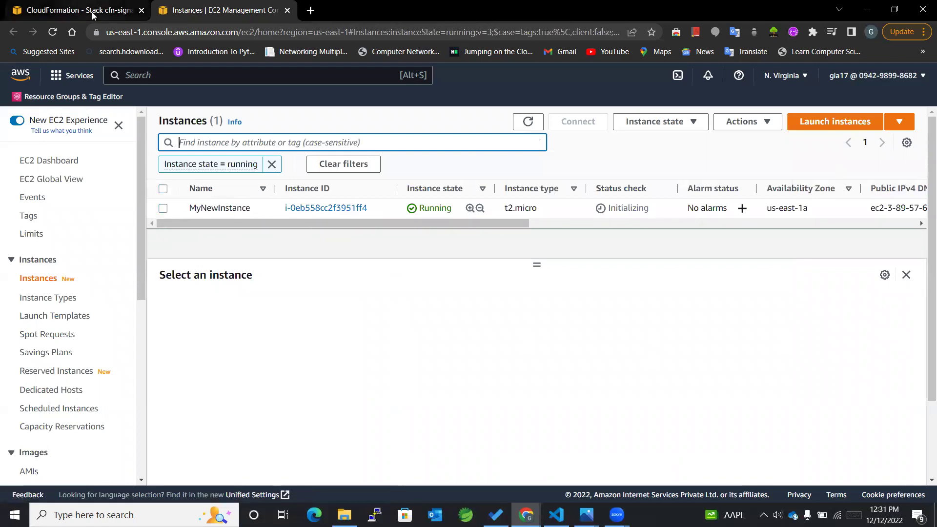
click(698, 251)
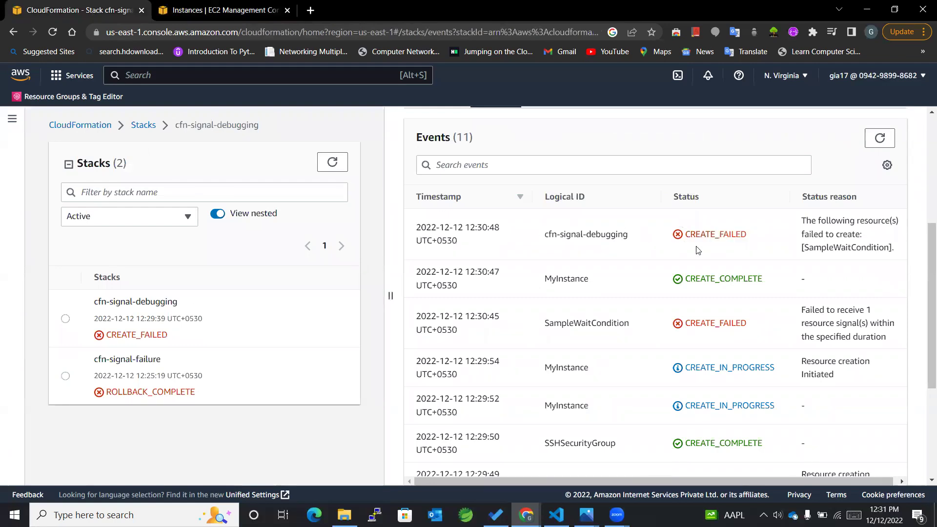
drag(752, 238, 682, 239)
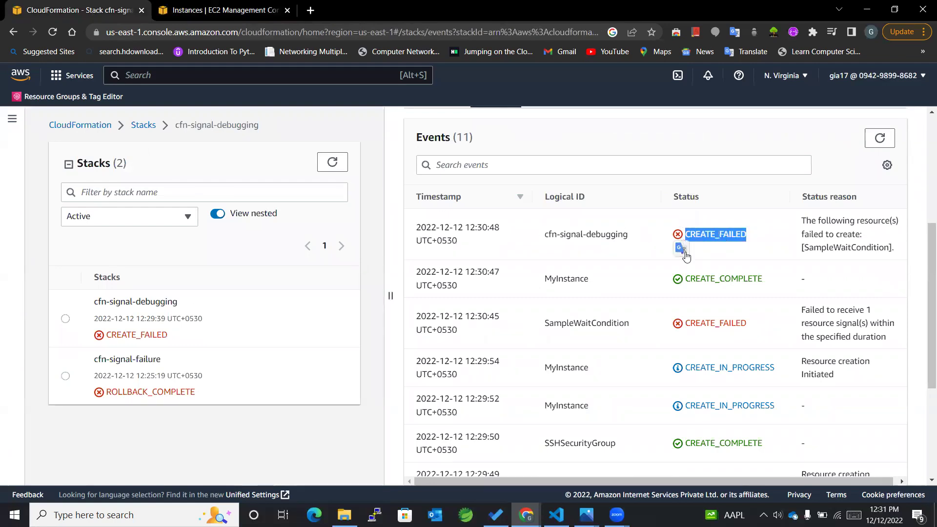
drag(747, 326, 734, 326)
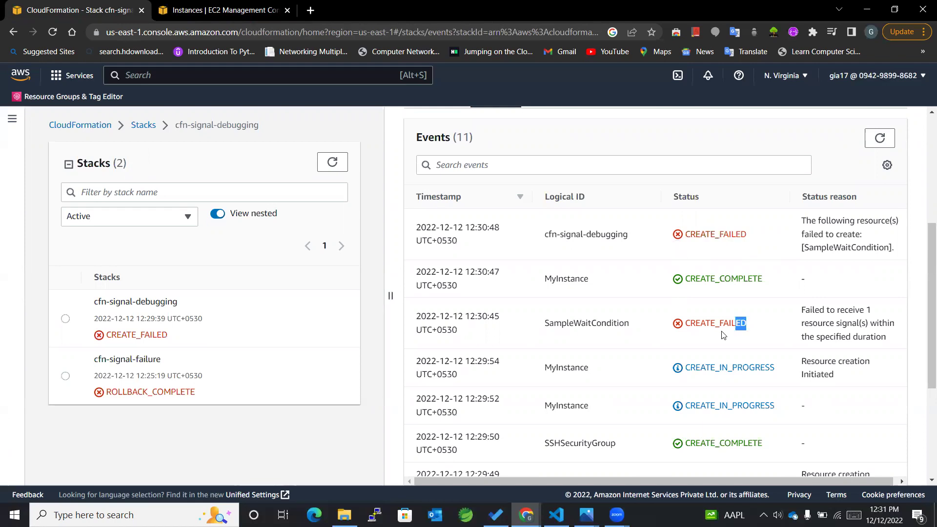
double_click(693, 326)
drag(748, 235, 707, 244)
click(581, 161)
Step: Connect to the running MyNewInstance through EC2 Instance Connect with the default user name ec2-user
click(173, 11)
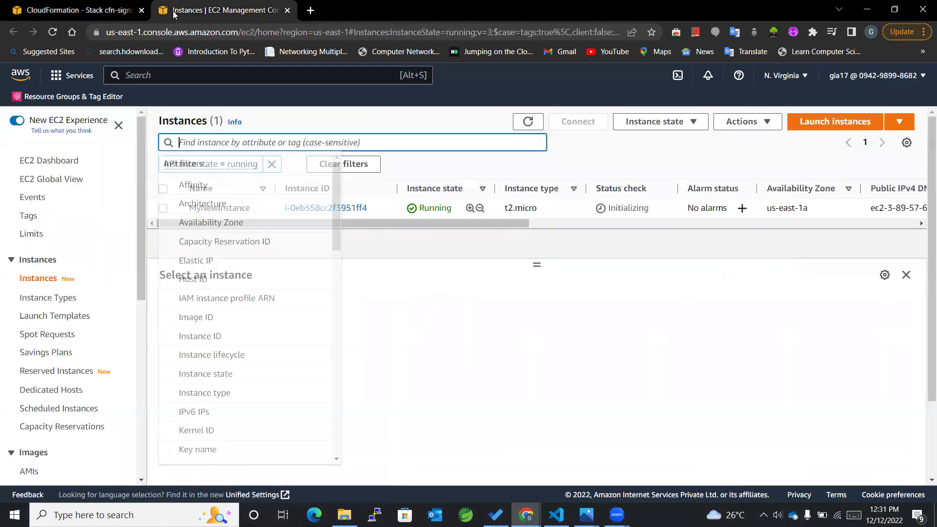
click(388, 251)
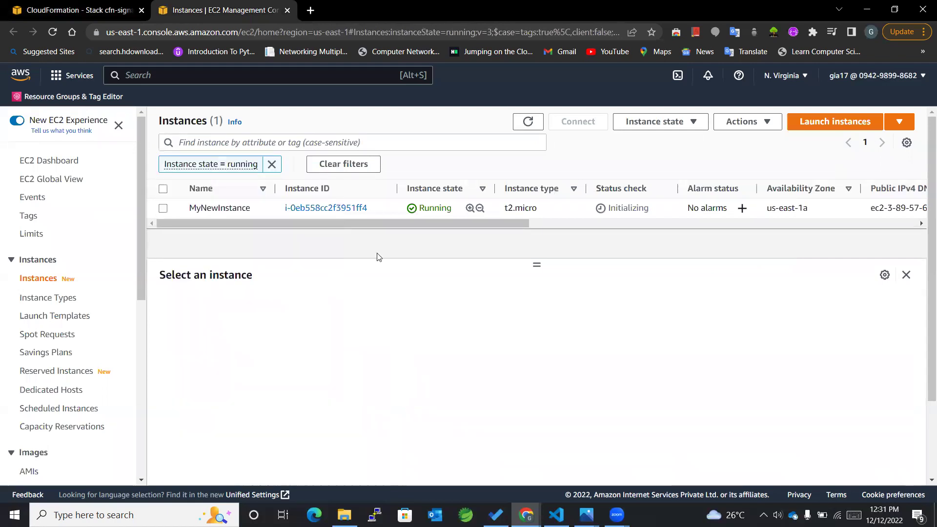
click(163, 208)
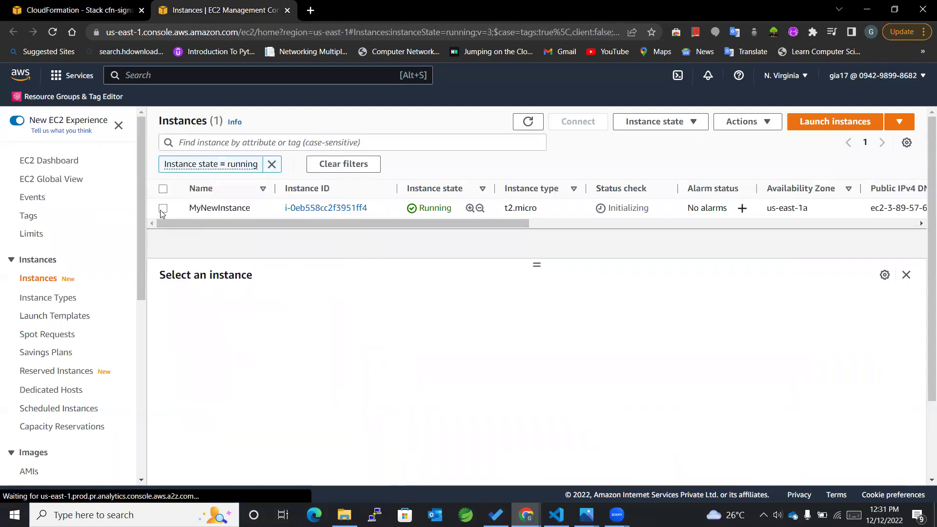
click(575, 126)
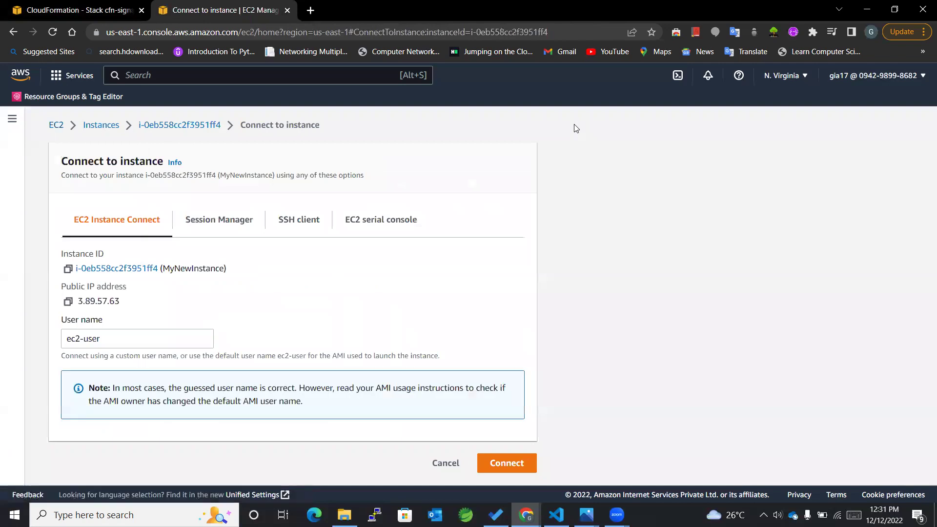
click(513, 462)
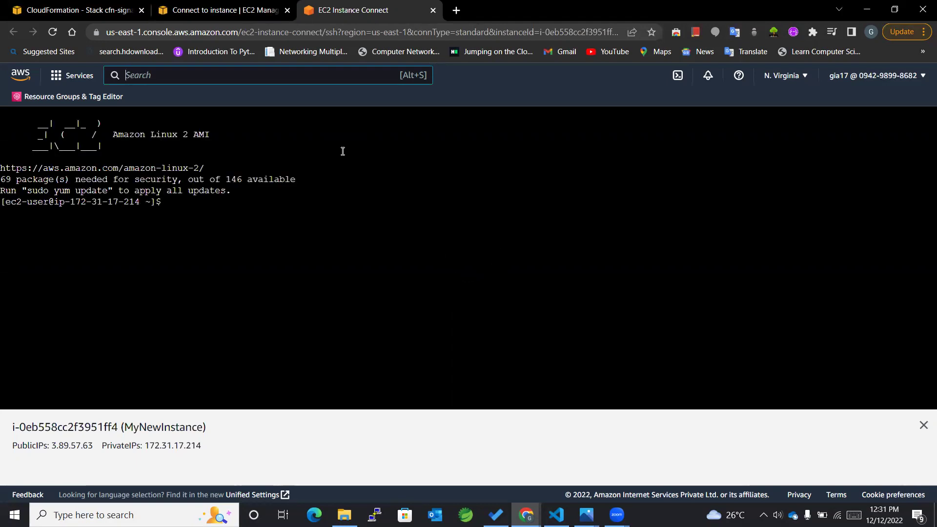
Step: Enter the partial command "sudo /var/log/cloud-init-" at the instance's terminal prompt without running it
click(171, 203)
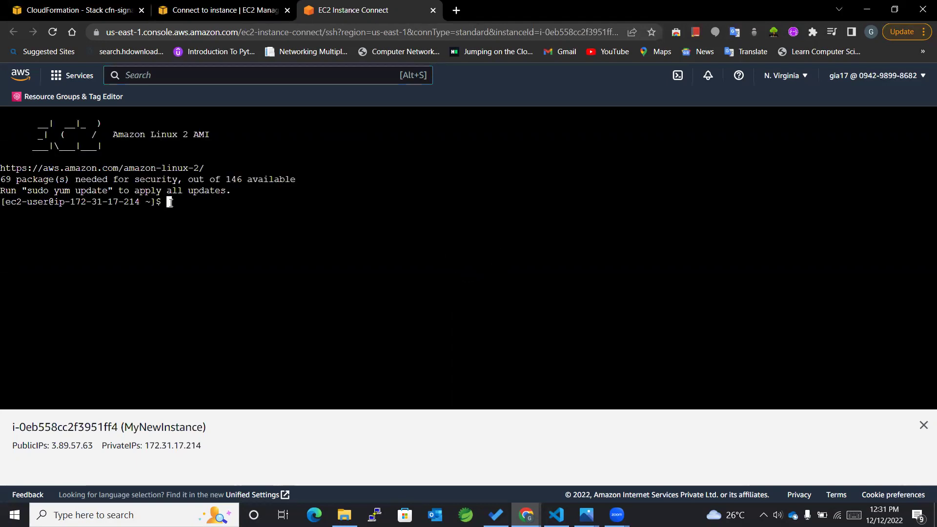
text(su)
text(/var/log/clou)
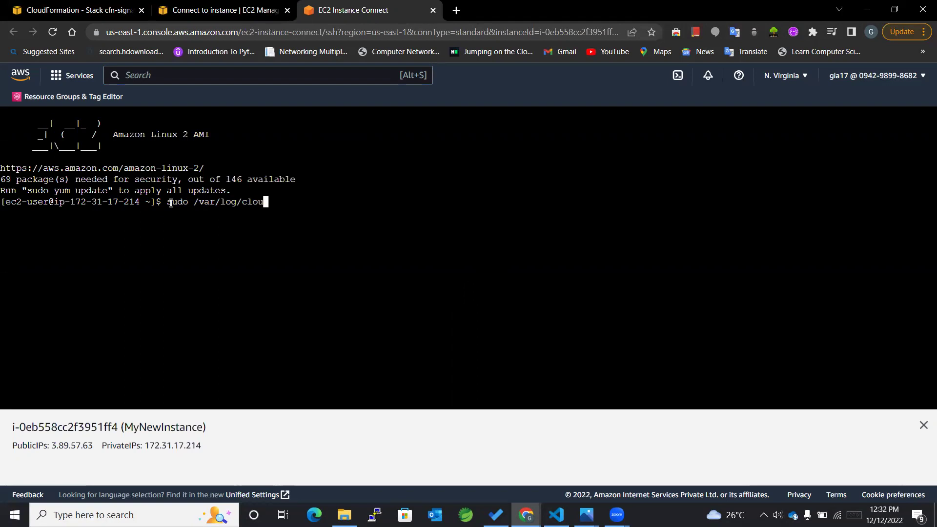
text(d-init-)
Step: Change the folder name log to logs in the path of the unexecuted command
key(Left)
key(Left)
key(Left)
key(Left)
key(Left)
key(Left)
key(Left)
key(Left)
key(Left)
key(Left)
key(Left)
key(Left)
key(Left)
key(Left)
key(Right)
key(Right)
text(s)
key(Right)
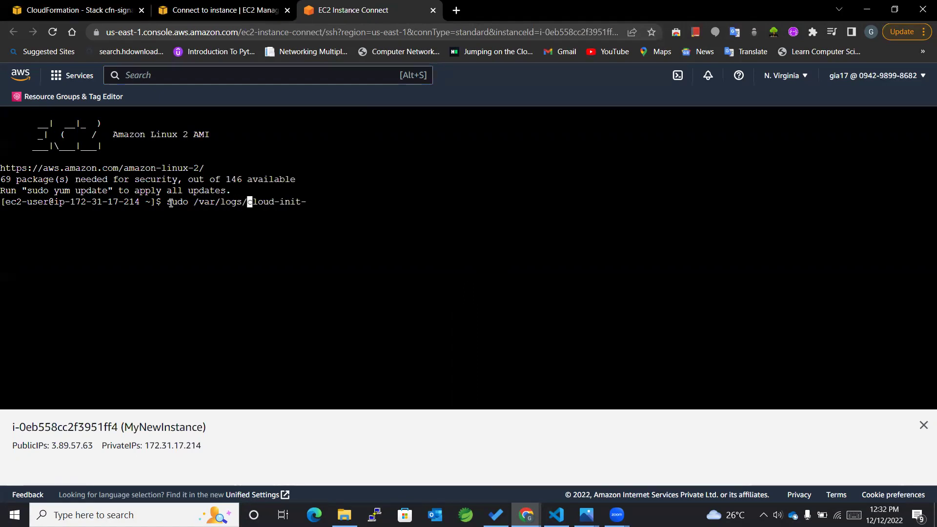
Step: Insert the cat command between sudo and the file path
key(Left)
key(Left)
key(Left)
key(Left)
key(Left)
key(Left)
key(Left)
key(Left)
key(Left)
key(Left)
key(Left)
key(Left)
key(Right)
text(cat)
key(Right)
key(Right)
key(Right)
key(Right)
key(Right)
key(Right)
key(Right)
key(Right)
key(Right)
key(Right)
key(Right)
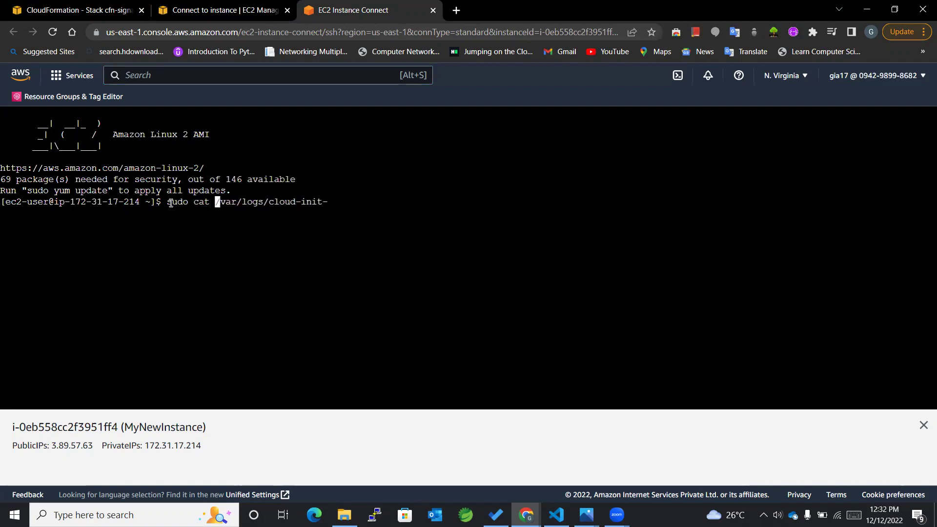
Step: Correct the folder to /var/log, auto-complete the cloud-init- file name and run the sudo cat command
key(Left)
key(BackSpace)
text(0)
key(Left)
key(Left)
key(Delete)
key(Right)
key(Right)
key(Right)
key(Right)
key(Right)
key(Right)
key(Right)
key(Right)
key(Right)
key(Right)
key(Right)
key(Right)
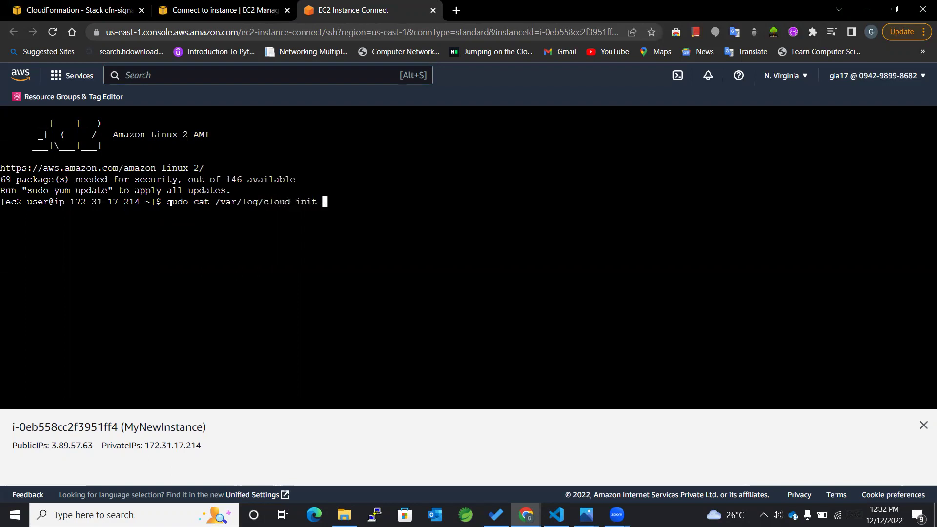
key(Tab)
key(Return)
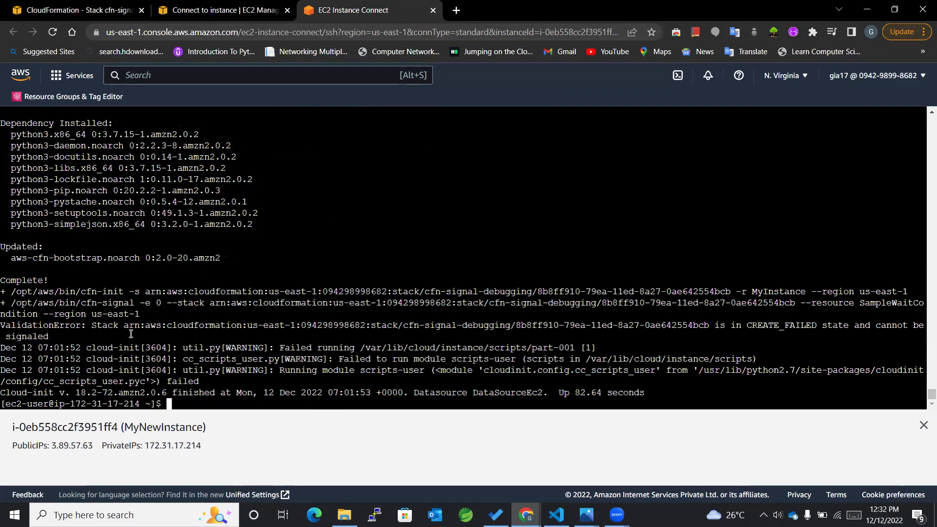
Step: Highlight the ValidationError message about the cfn-signal-debugging stack in the log output to examine it
mouse_move(4, 325)
mouse_down()
mouse_move(927, 326)
mouse_move(501, 355)
mouse_move(5, 332)
mouse_move(22, 326)
mouse_move(5, 322)
mouse_up()
click(23, 336)
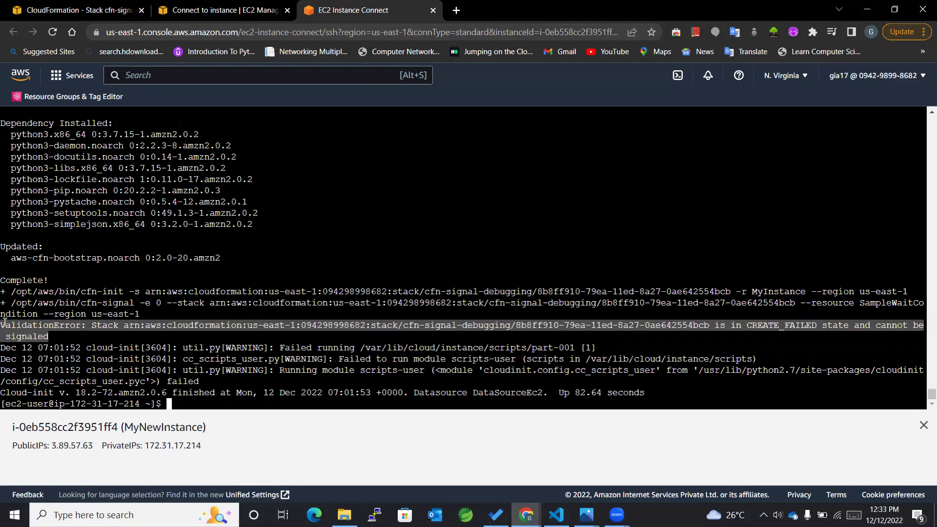
click(26, 335)
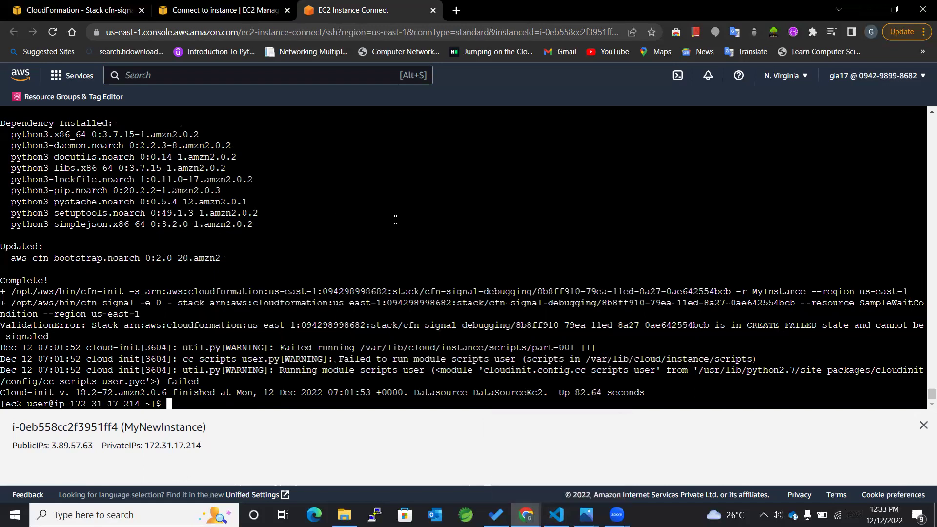
Step: Switch to Visual Studio Code and examine the Timeout of SampleWaitCondition in 5-cfn-signal.yaml
click(557, 515)
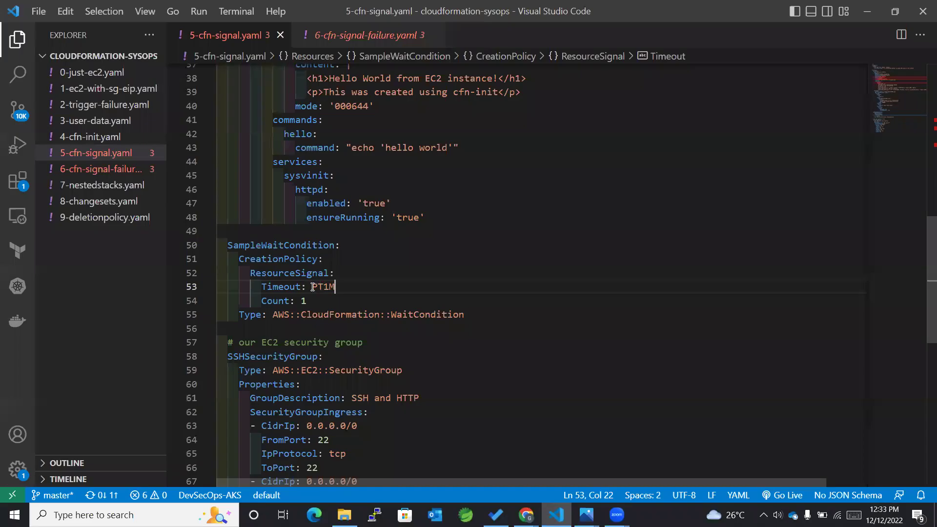
double_click(324, 286)
click(343, 290)
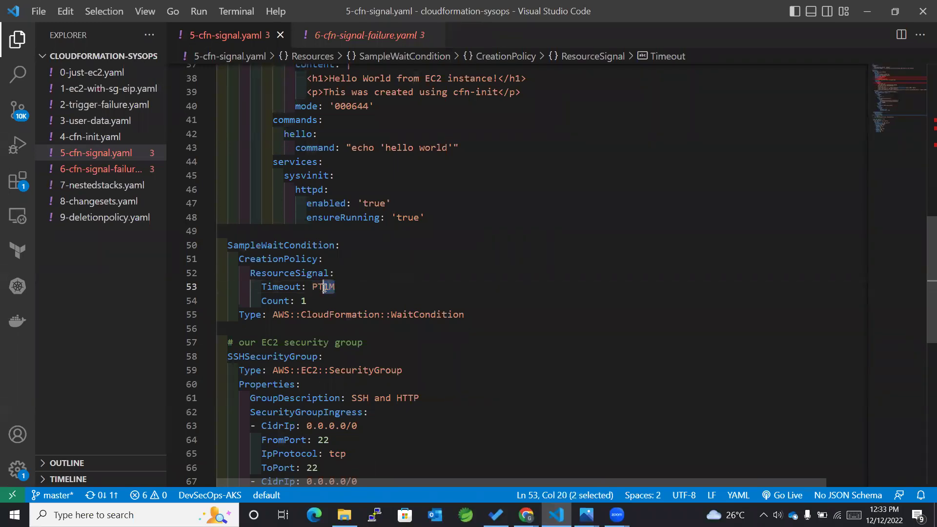
click(870, 16)
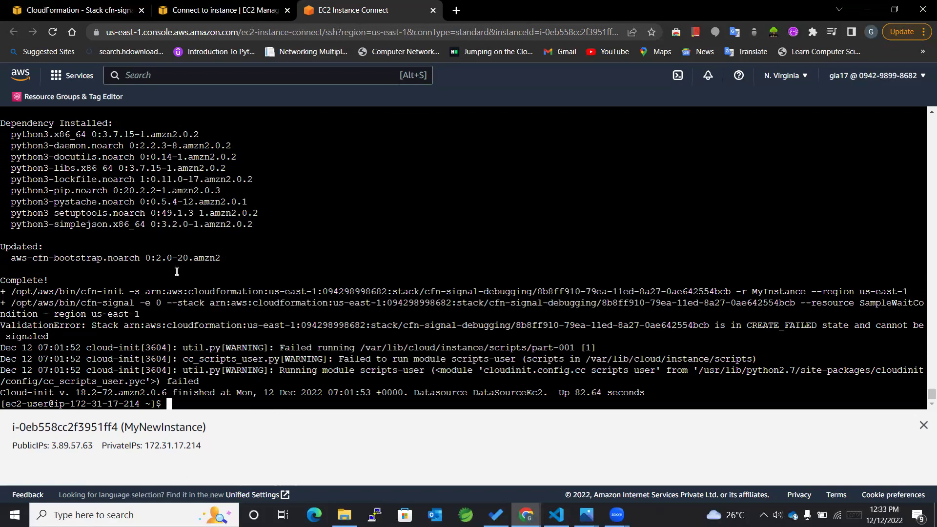
Step: Return to the cfn-signal-debugging stack in CloudFormation and review its failure options and event list
click(82, 10)
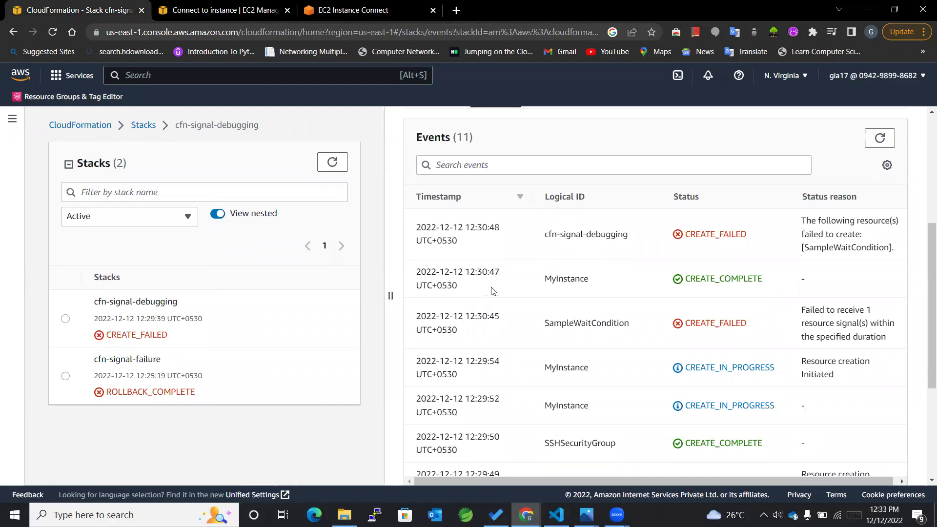
scroll(492, 291, up, 5)
scroll(493, 291, down, 5)
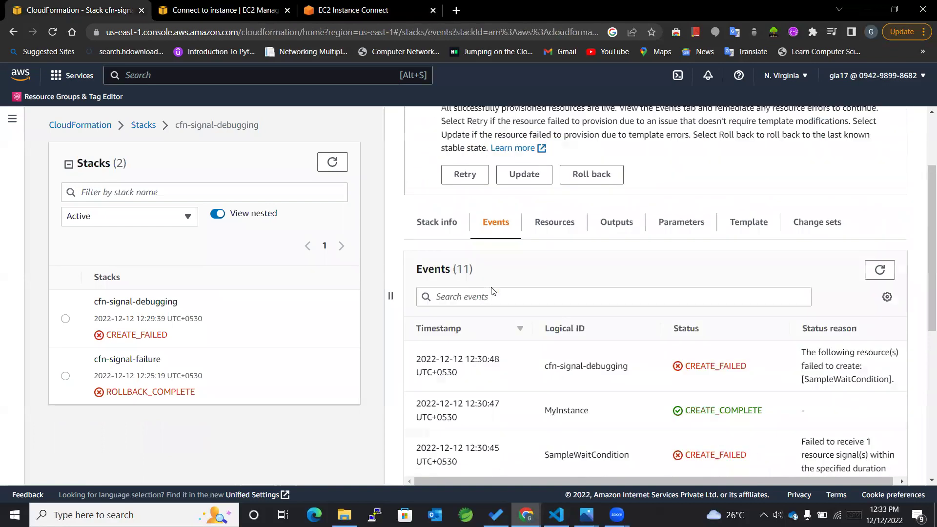
scroll(492, 287, down, 1)
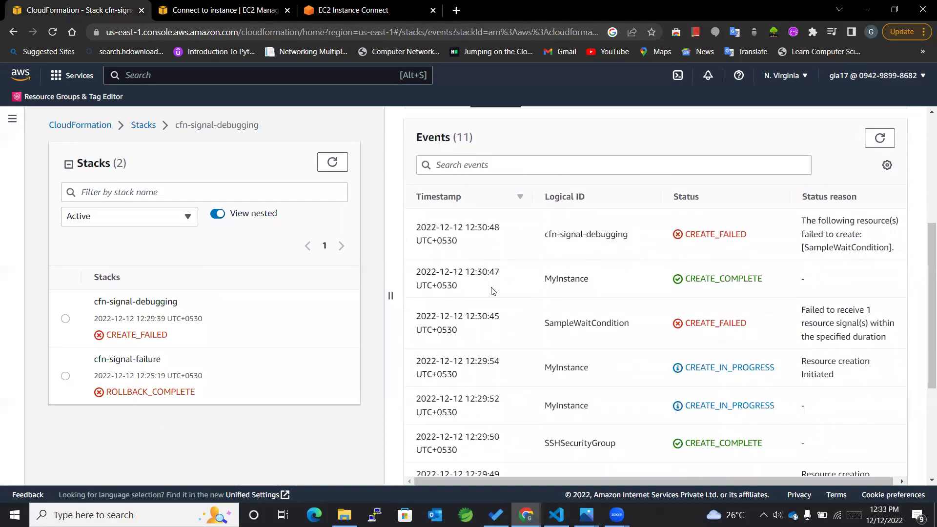